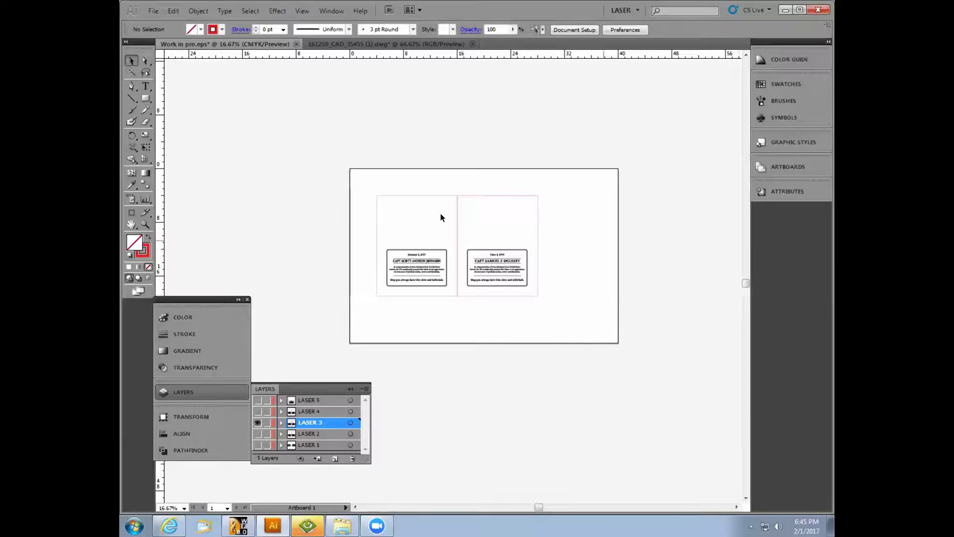
Select both plaques and save them as 'Work in pro AHA.eps' on the Desktop.
{"action": "left_click_drag", "start_coordinate": [309, 123], "coordinate": [678, 374]}
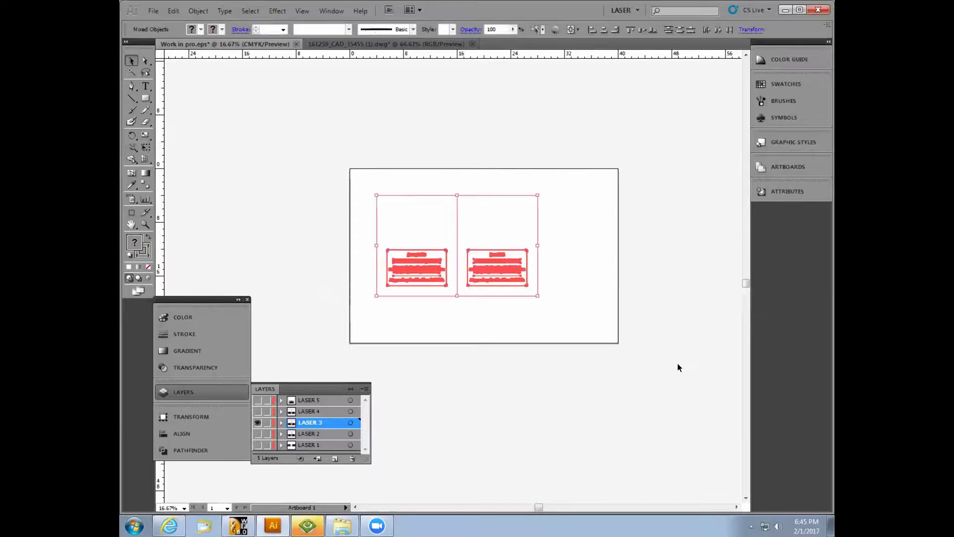
{"action": "left_click", "coordinate": [154, 11]}
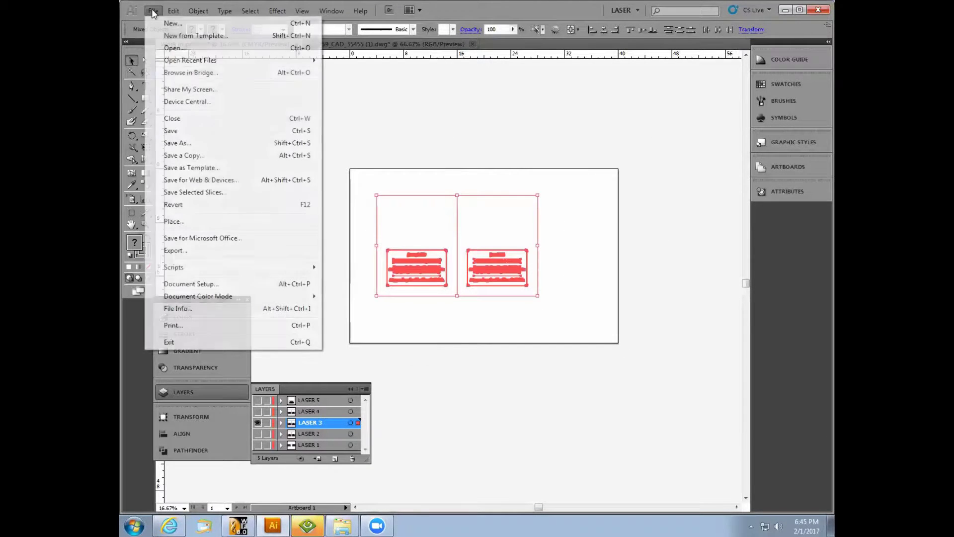
{"action": "left_click", "coordinate": [213, 143]}
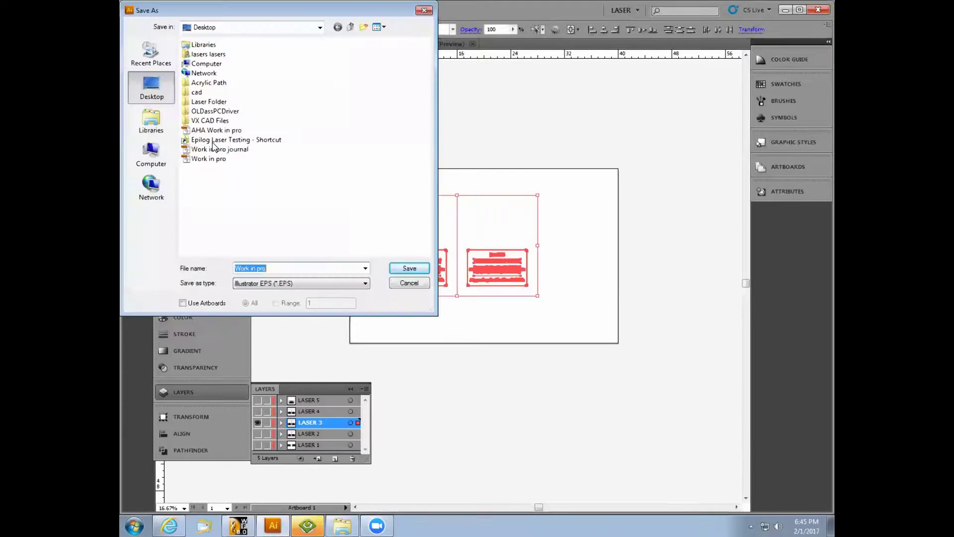
{"action": "left_click", "coordinate": [275, 269]}
{"action": "type", "text": "AHA"}
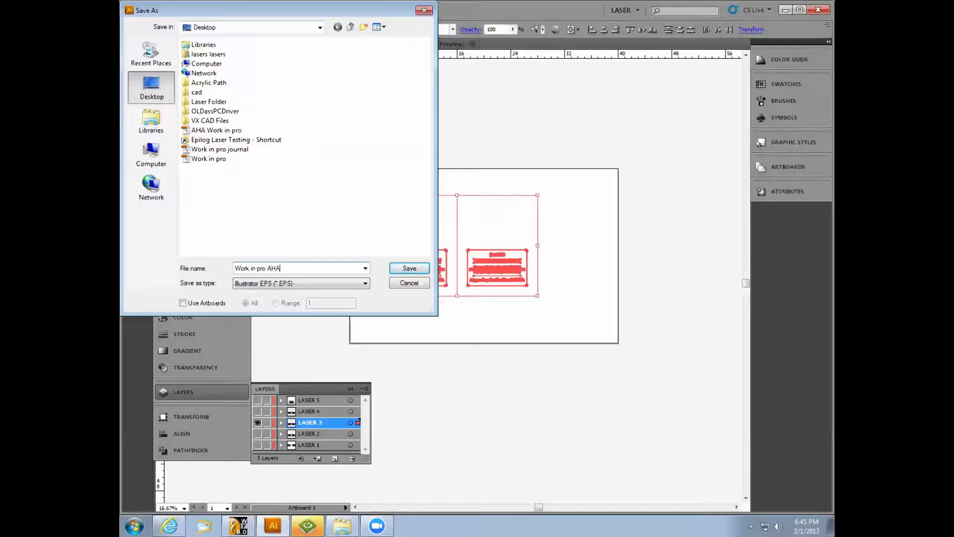
{"action": "left_click", "coordinate": [404, 274]}
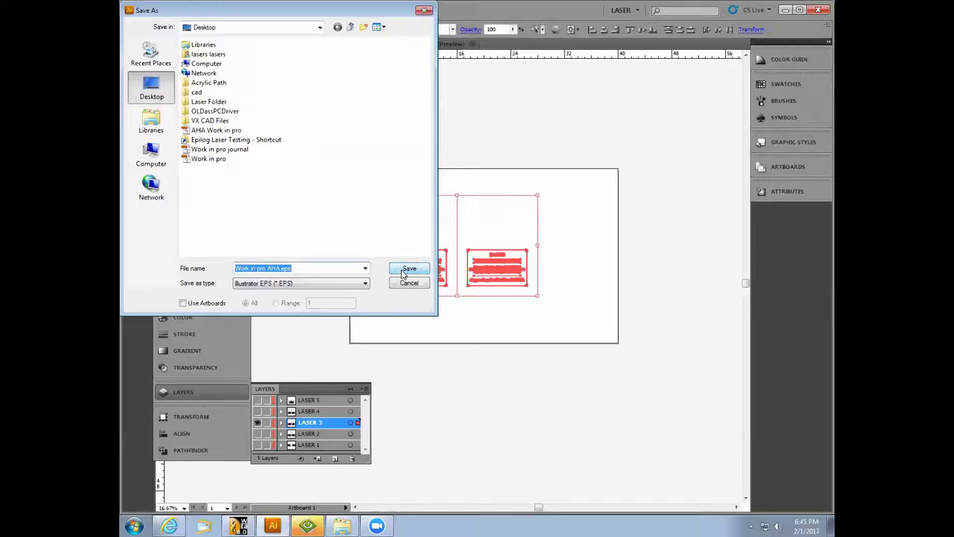
Save the file as Illustrator 3 EPS with Preview Format None, accepting the older-format warning.
{"action": "left_click", "coordinate": [408, 269]}
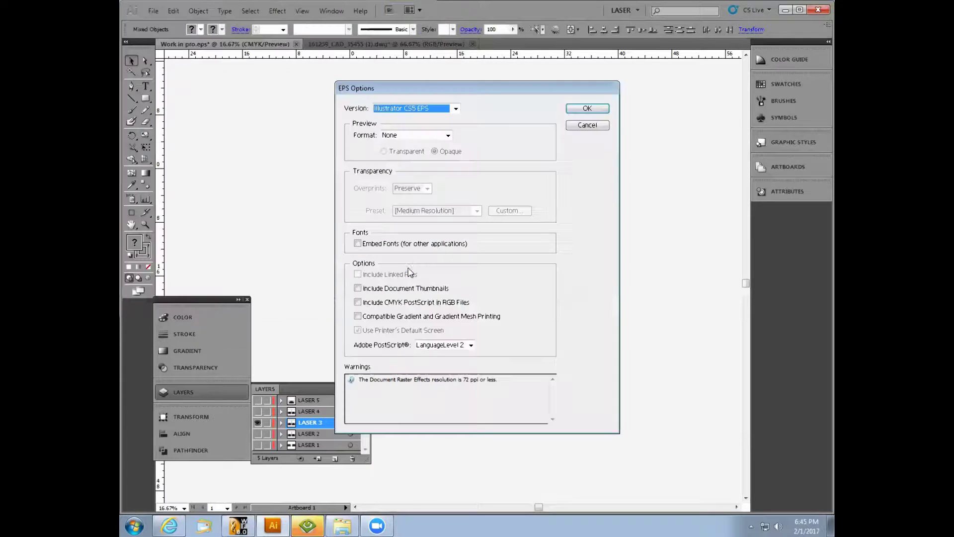
{"action": "left_click", "coordinate": [410, 110]}
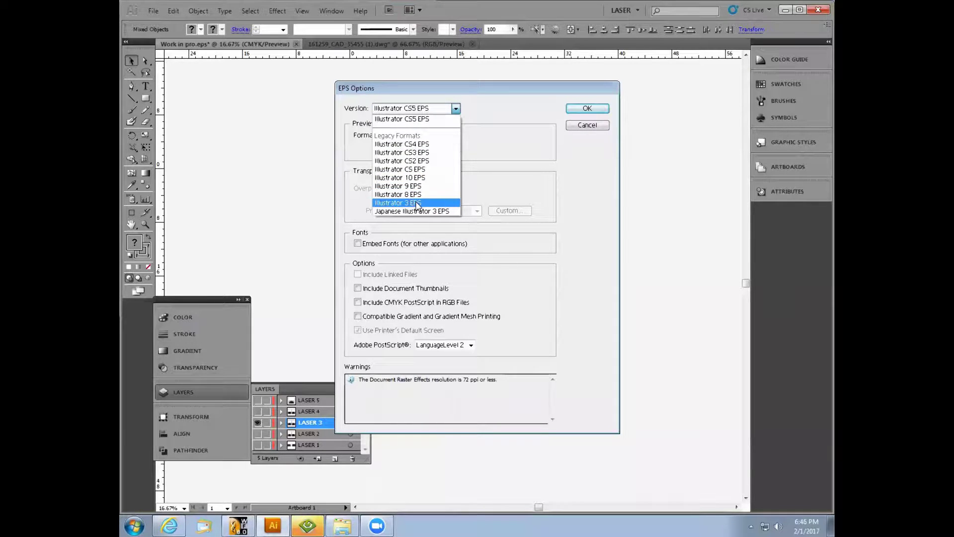
{"action": "left_click", "coordinate": [417, 204]}
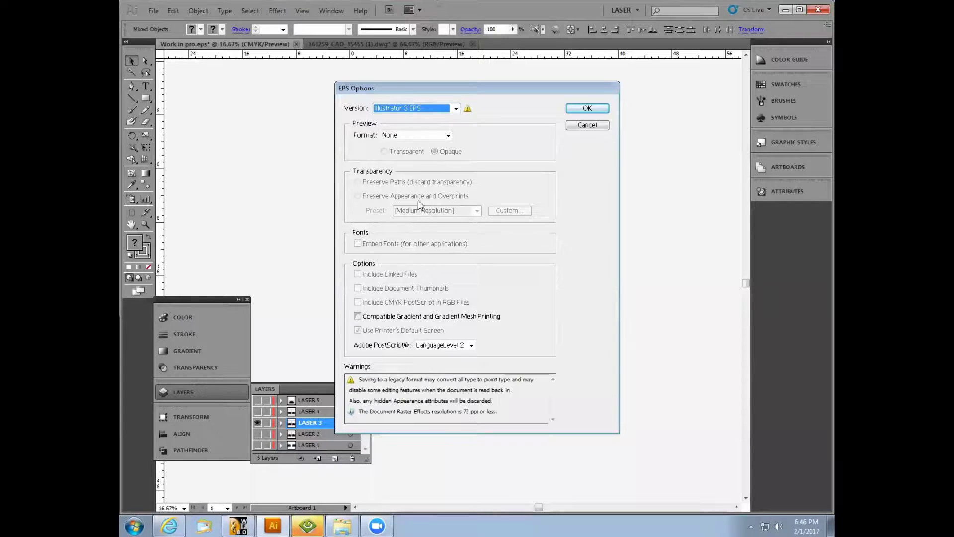
{"action": "left_click", "coordinate": [436, 135]}
{"action": "left_click", "coordinate": [427, 153]}
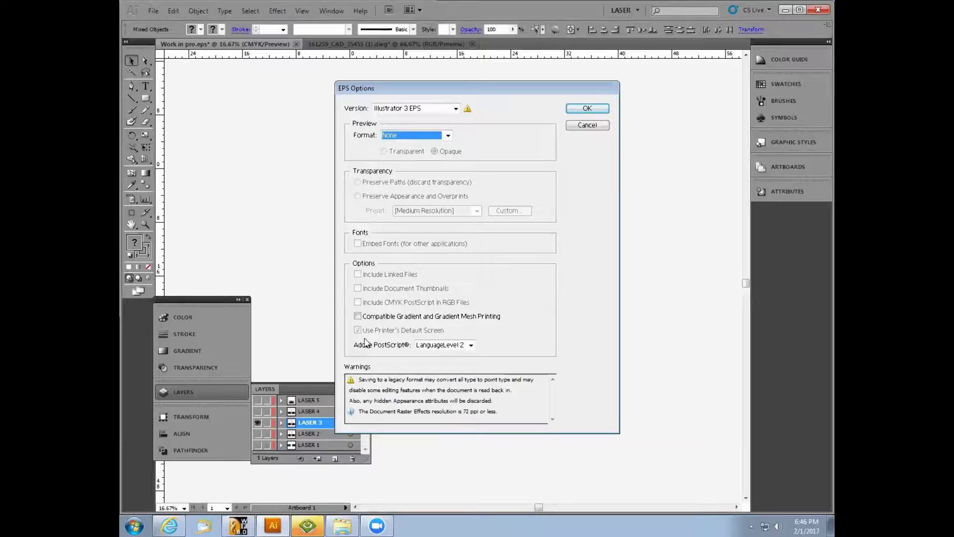
{"action": "left_click", "coordinate": [587, 109]}
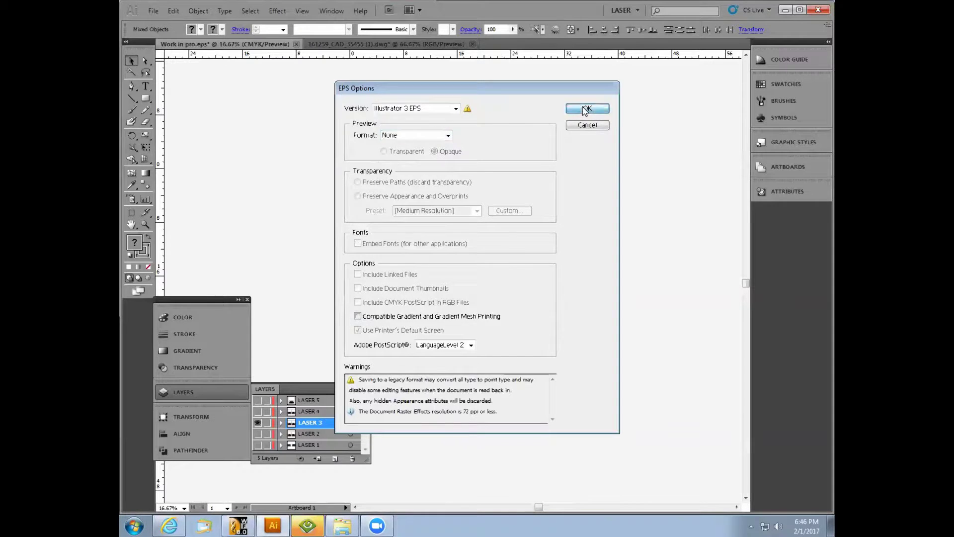
{"action": "left_click", "coordinate": [463, 298]}
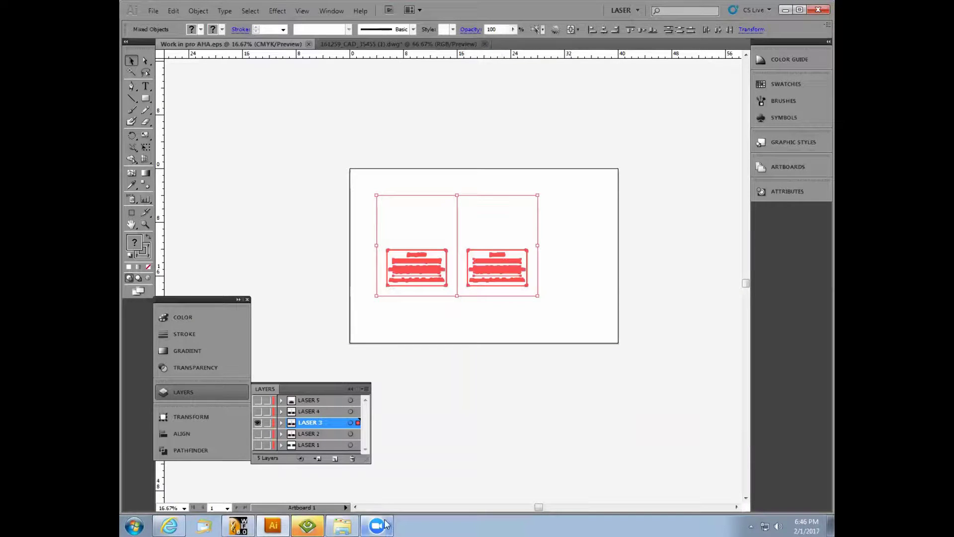
Switch to GravoStyle and accept the plate dimensions and margins.
{"action": "left_click", "coordinate": [307, 526]}
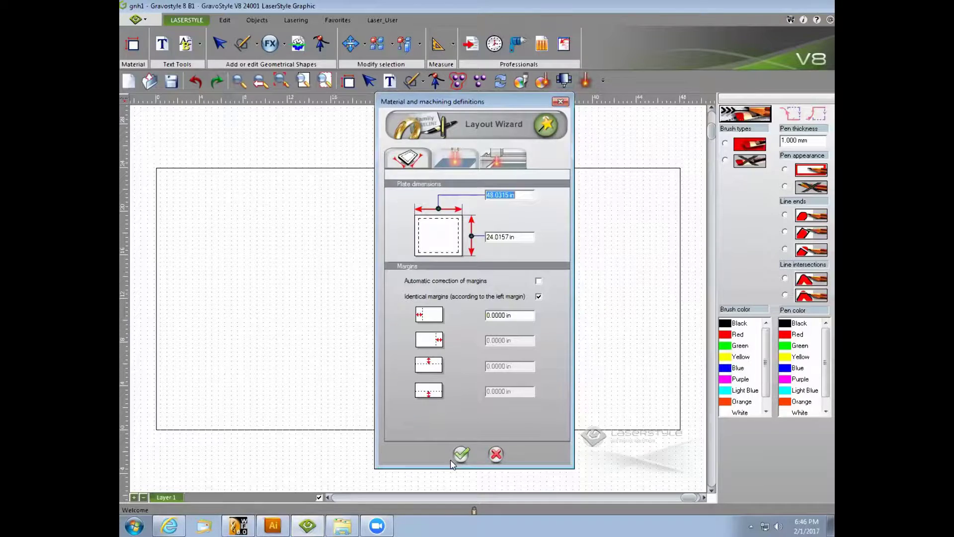
{"action": "left_click", "coordinate": [461, 455]}
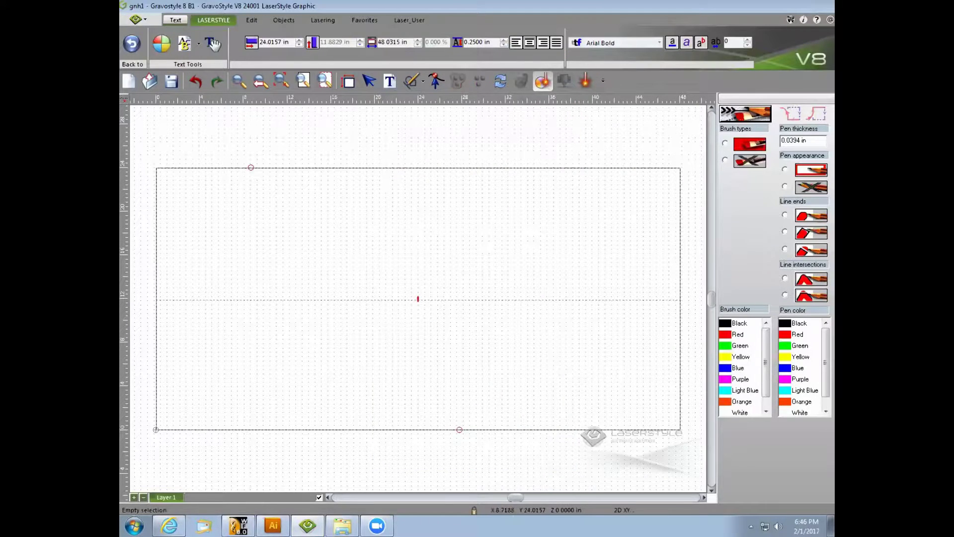
{"action": "left_click", "coordinate": [365, 83]}
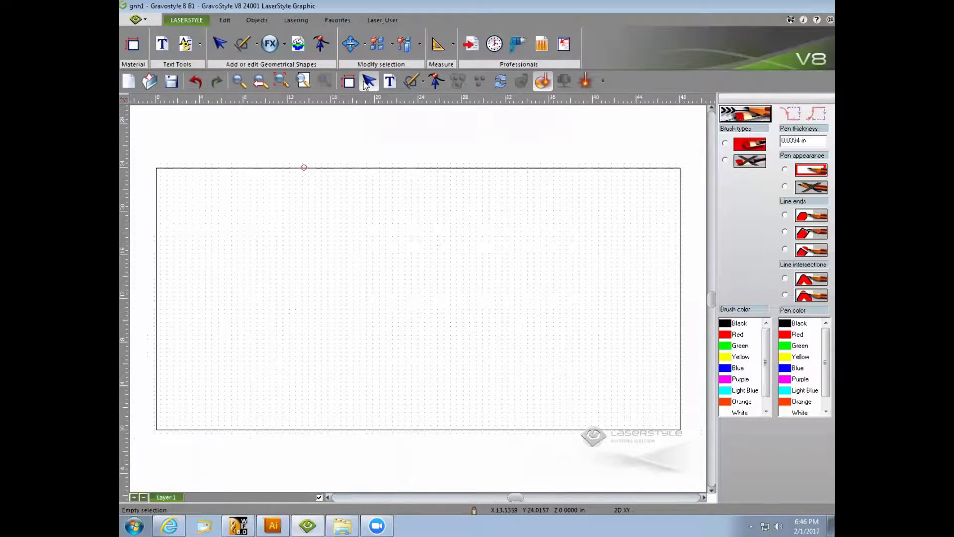
Import the Work in pro AHA EPS file with the default EPS import settings.
{"action": "left_click", "coordinate": [138, 19]}
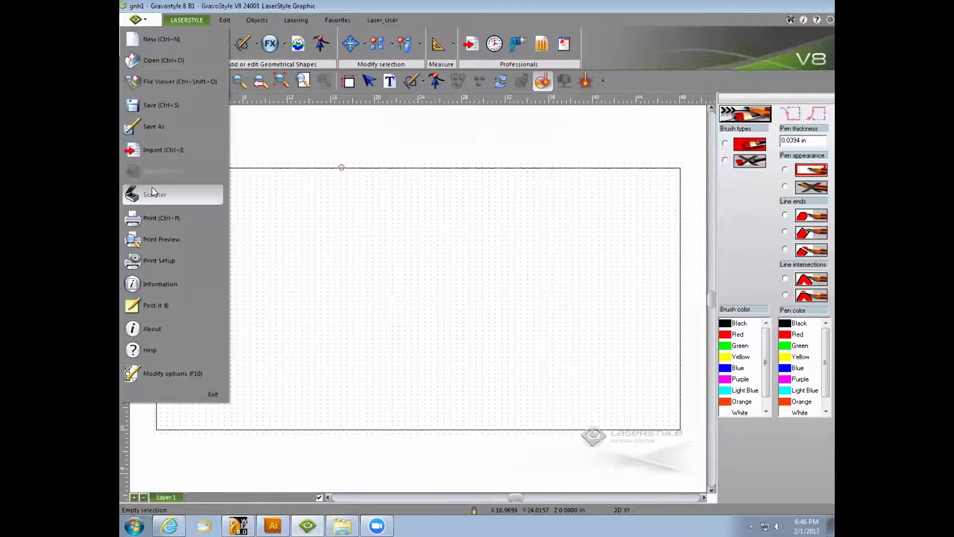
{"action": "left_click", "coordinate": [163, 152]}
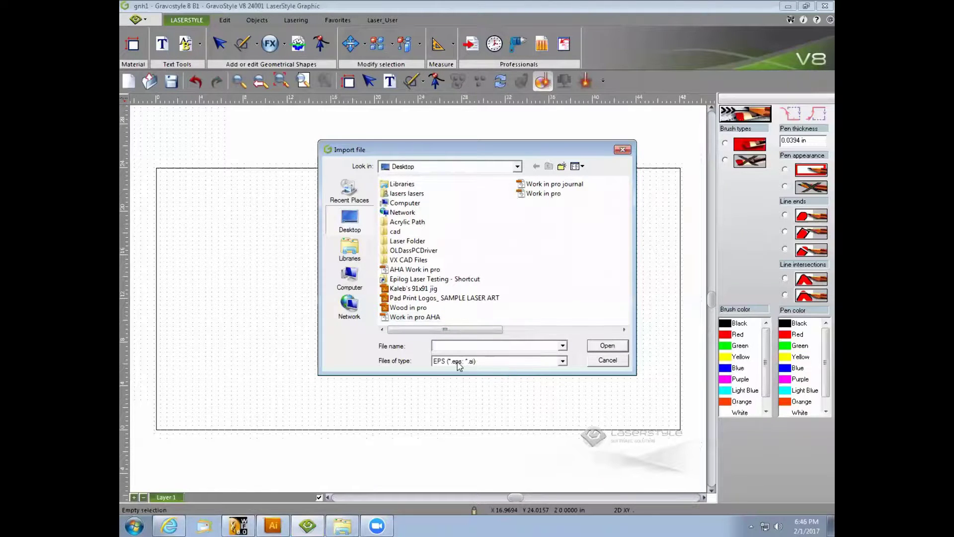
{"action": "left_click", "coordinate": [416, 317]}
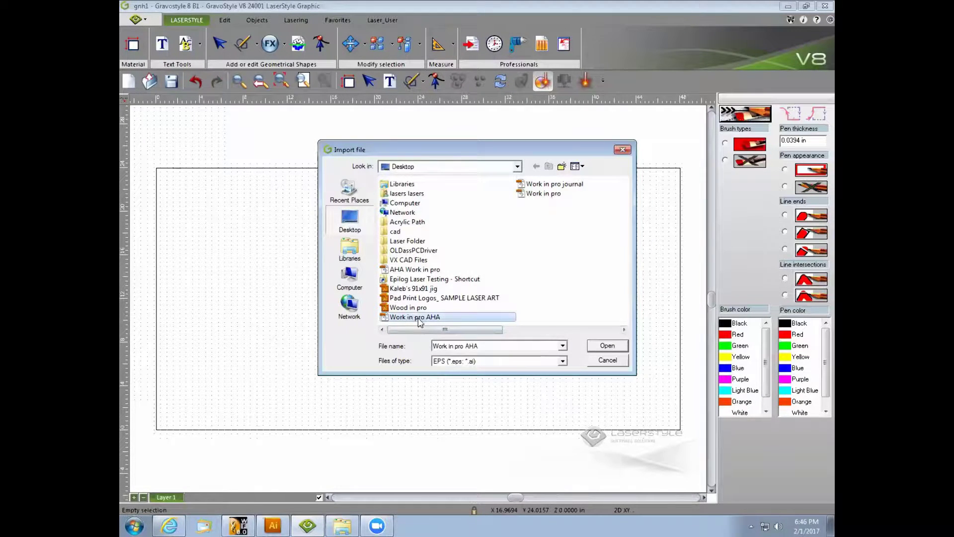
{"action": "left_click", "coordinate": [601, 348]}
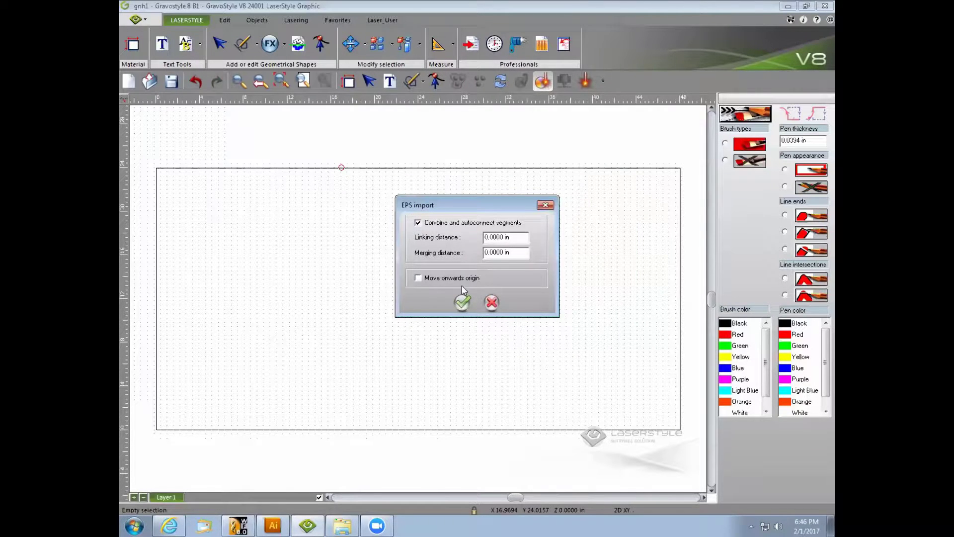
{"action": "left_click", "coordinate": [462, 304]}
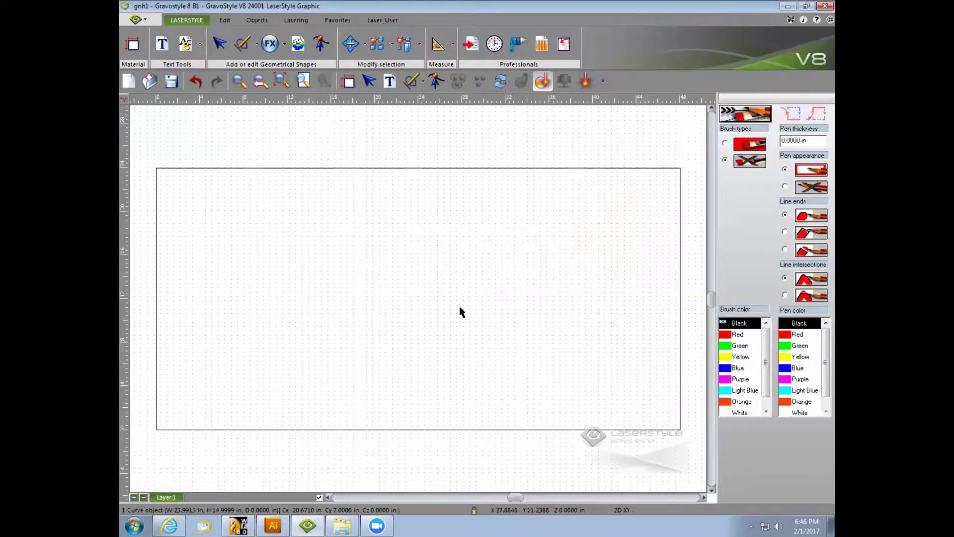
Centre the imported plaques on the plate.
{"action": "left_click", "coordinate": [357, 51]}
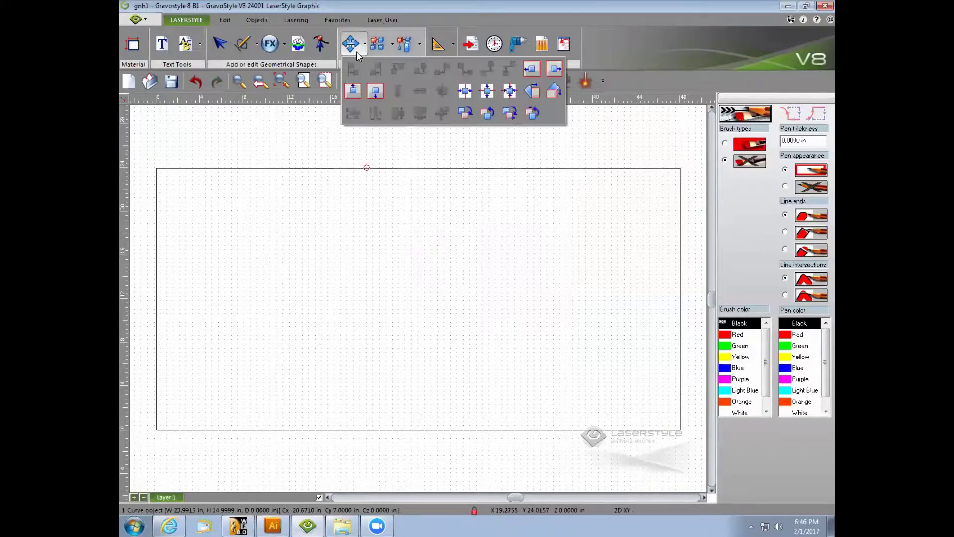
{"action": "left_click", "coordinate": [508, 95]}
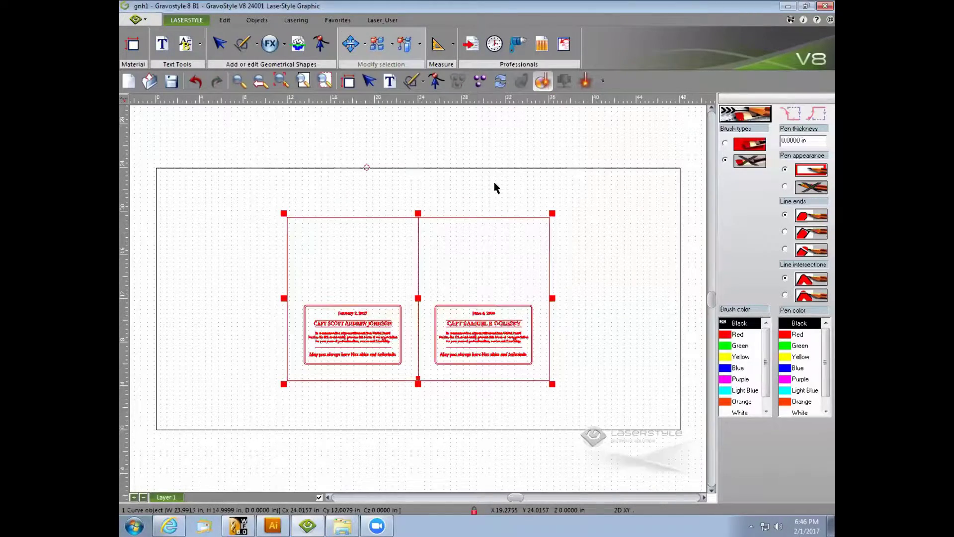
{"action": "scroll", "coordinate": [409, 304], "scroll_direction": "up", "scroll_amount": 2}
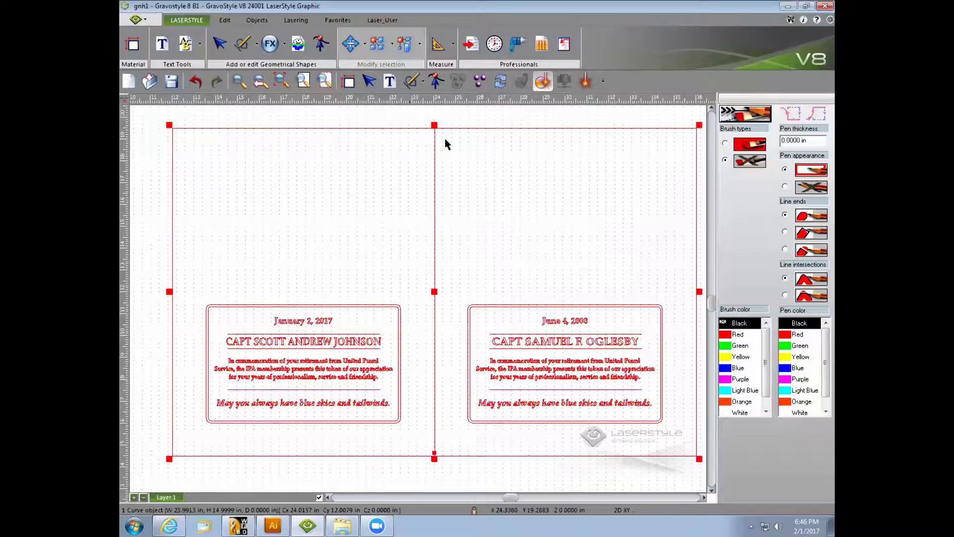
Break the imported plaque artwork apart into separate zones, then deselect.
{"action": "left_click", "coordinate": [426, 122]}
{"action": "left_click", "coordinate": [400, 131]}
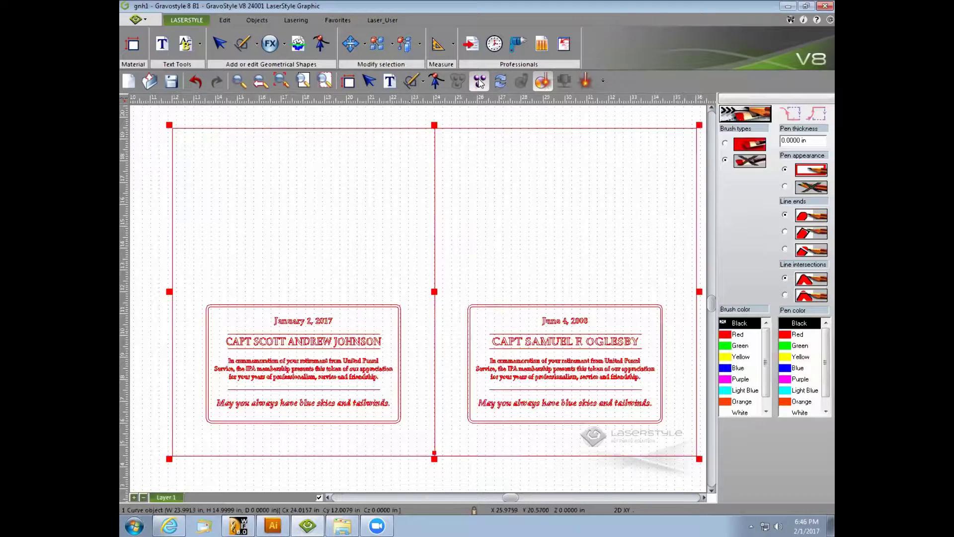
{"action": "left_click", "coordinate": [480, 82]}
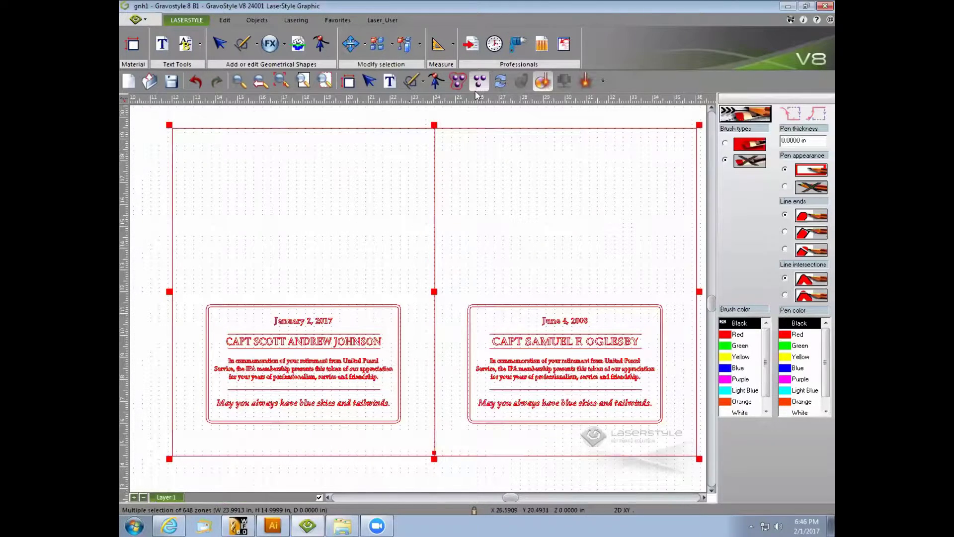
{"action": "left_click", "coordinate": [466, 134]}
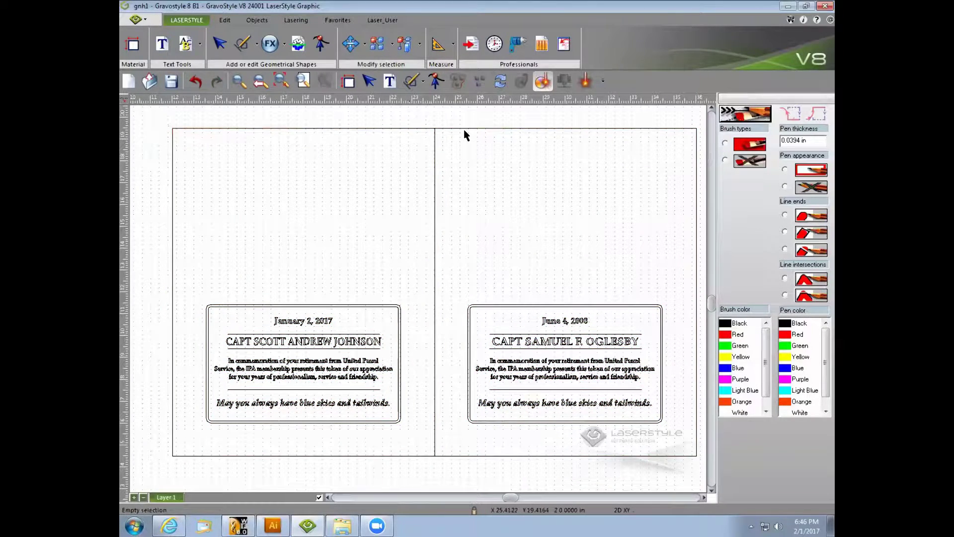
Give both page rectangles a Light Blue pen colour.
{"action": "left_click", "coordinate": [466, 134]}
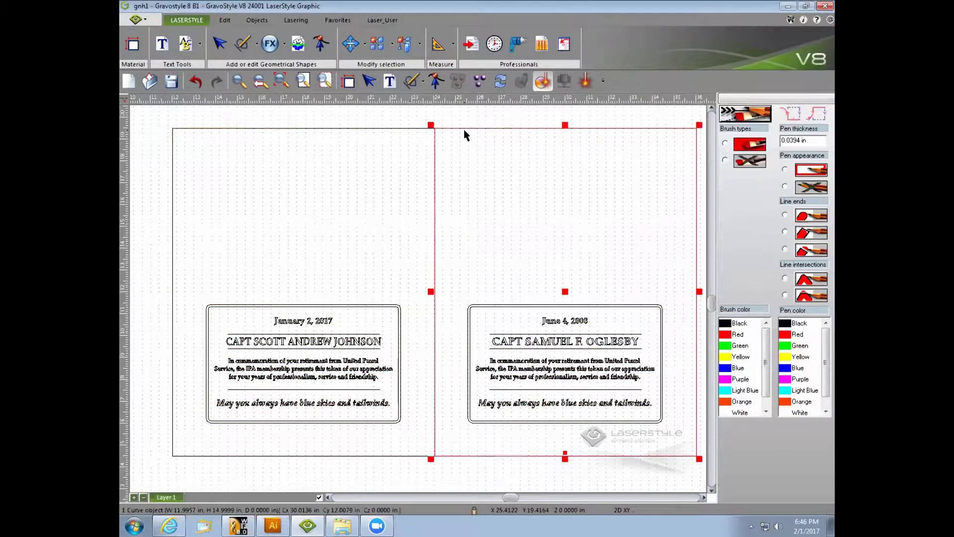
{"action": "left_click", "coordinate": [407, 136], "text": "shift"}
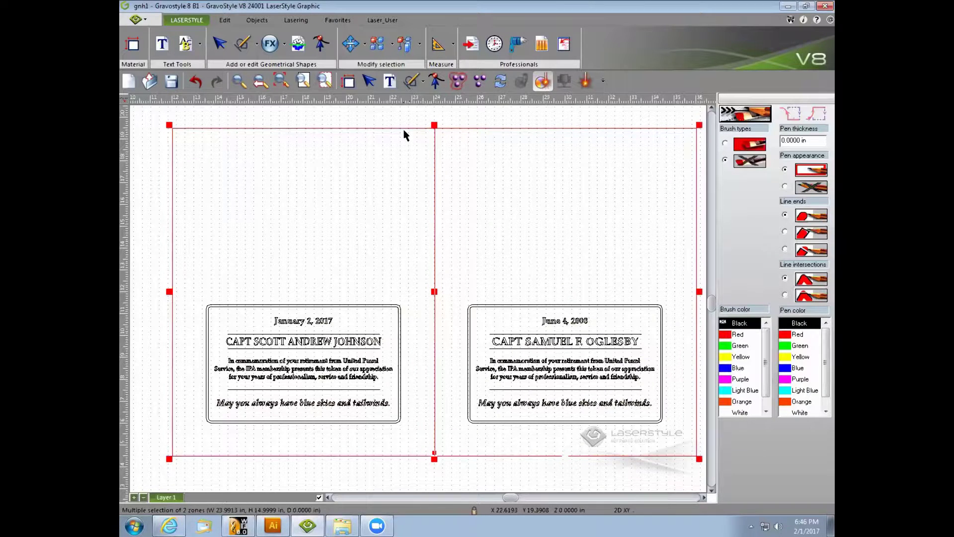
{"action": "left_click", "coordinate": [797, 392]}
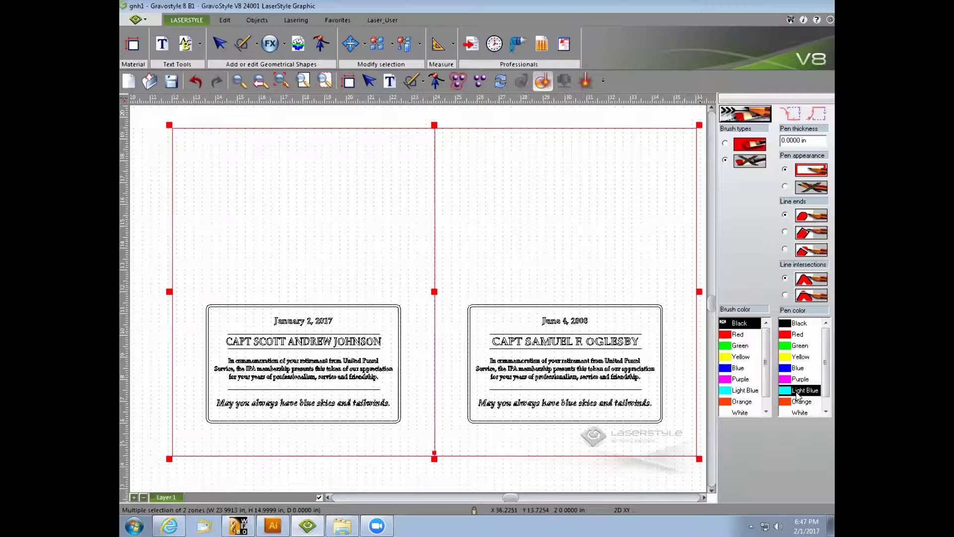
{"action": "left_click", "coordinate": [533, 256]}
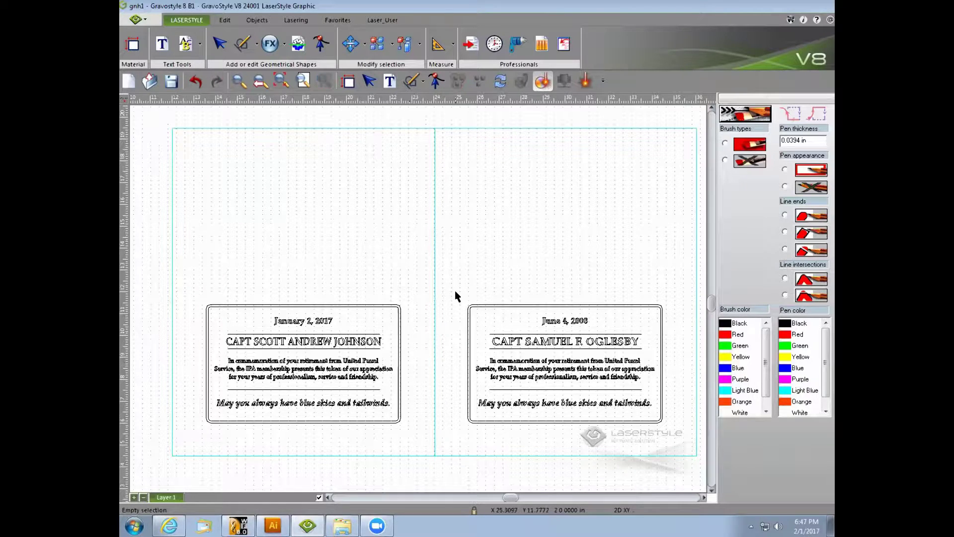
Select both plaques' artwork, leaving the name and lower divider lines unselected.
{"action": "left_click_drag", "start_coordinate": [456, 291], "coordinate": [666, 435]}
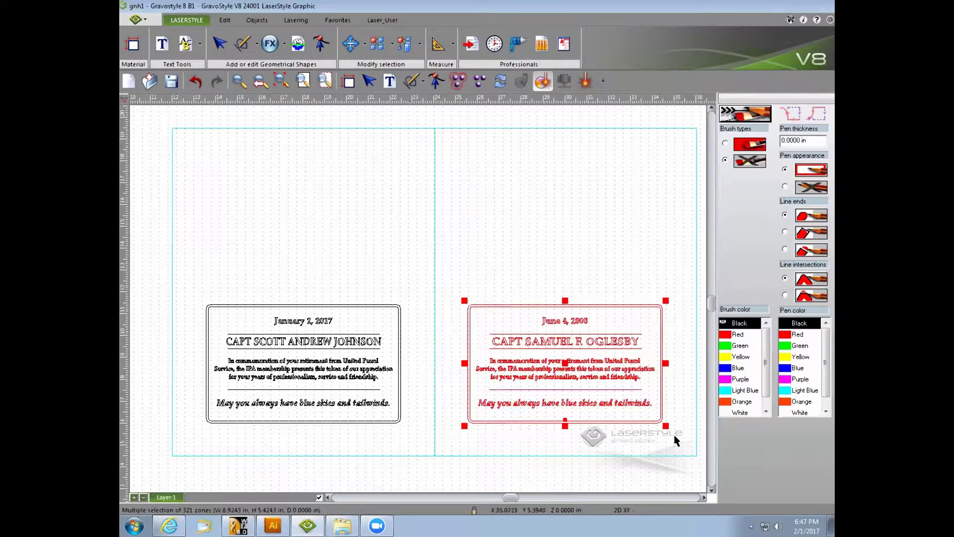
{"action": "left_click_drag", "start_coordinate": [198, 297], "coordinate": [410, 427]}
{"action": "left_click", "coordinate": [381, 334], "text": "shift"}
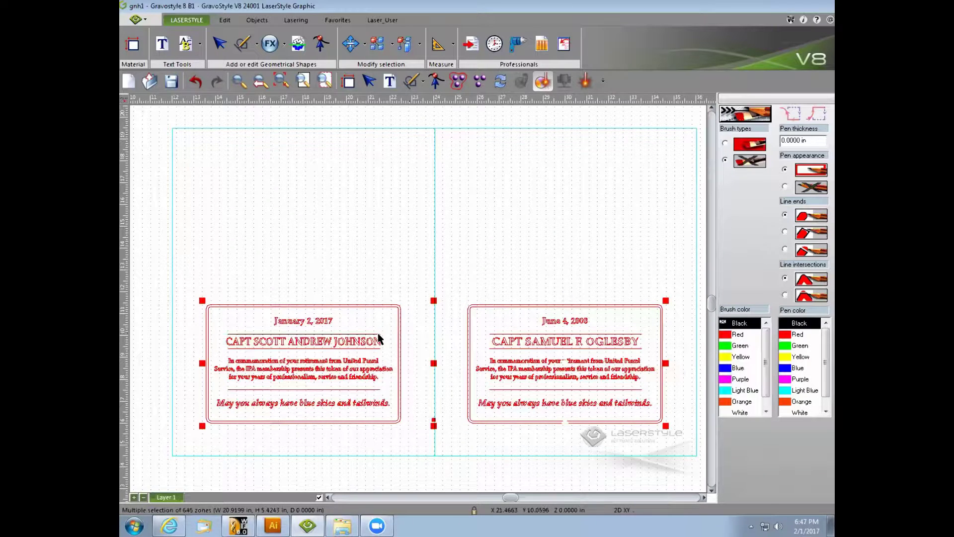
{"action": "left_click", "coordinate": [369, 390], "text": "shift"}
{"action": "left_click", "coordinate": [495, 340], "text": "shift"}
{"action": "left_click", "coordinate": [493, 334], "text": "shift"}
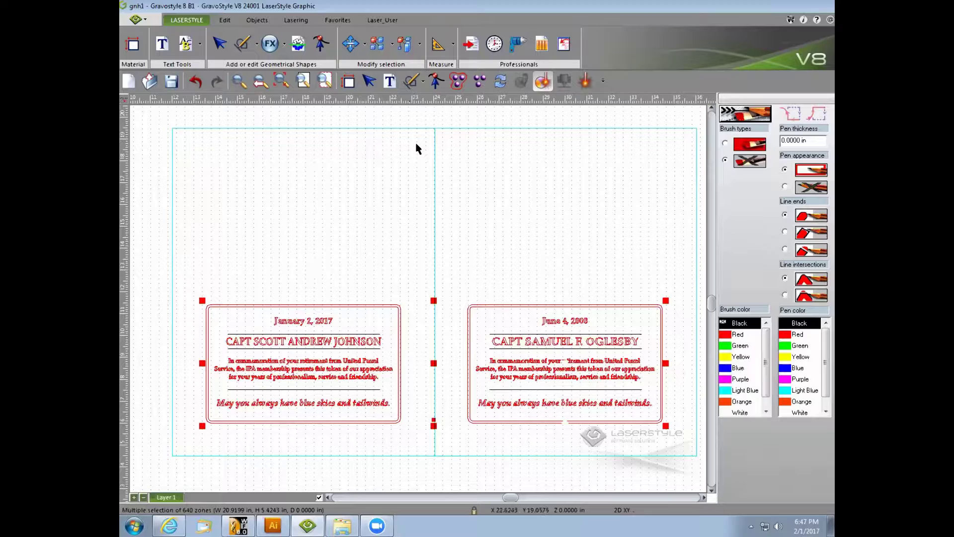
Select all artwork on both plaques except the five divider lines.
{"action": "left_click", "coordinate": [281, 45]}
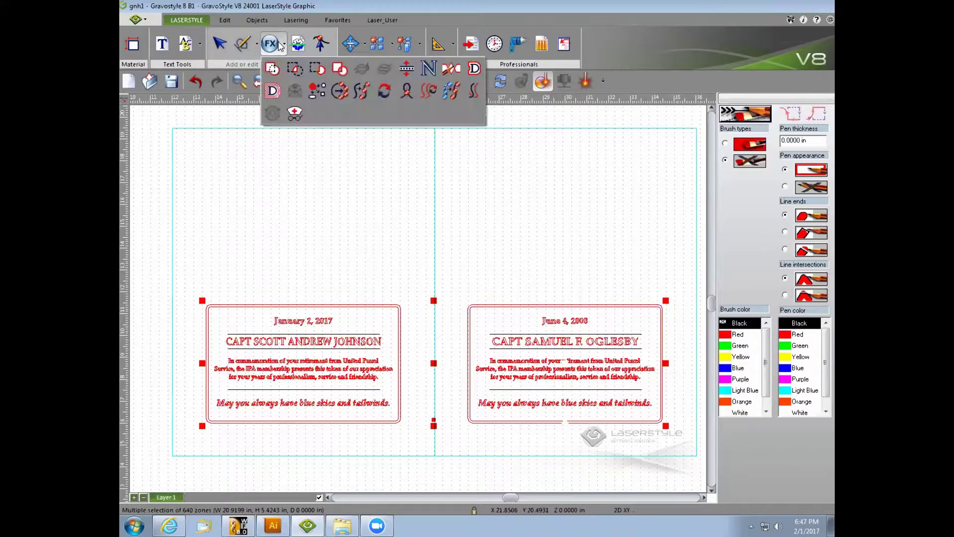
{"action": "left_click", "coordinate": [475, 96]}
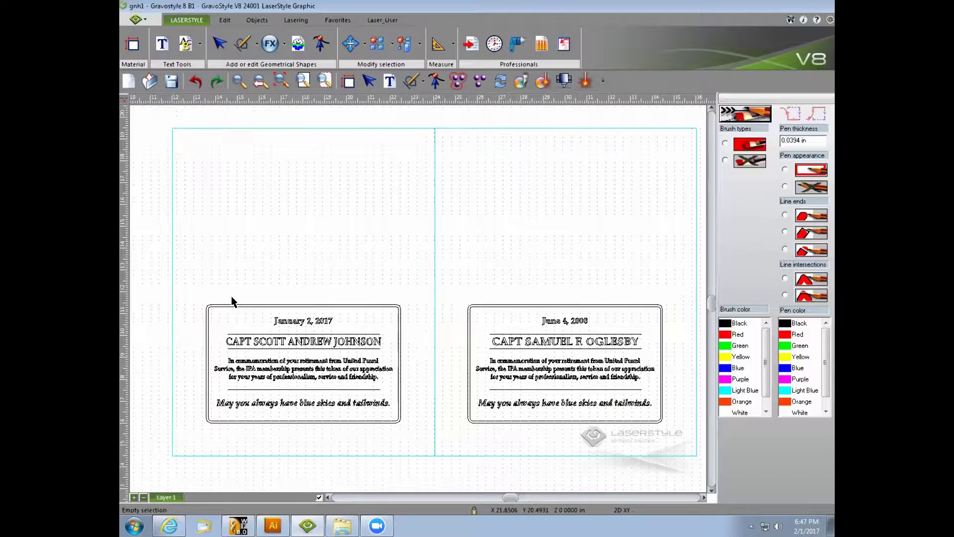
{"action": "left_click_drag", "start_coordinate": [197, 274], "coordinate": [699, 444]}
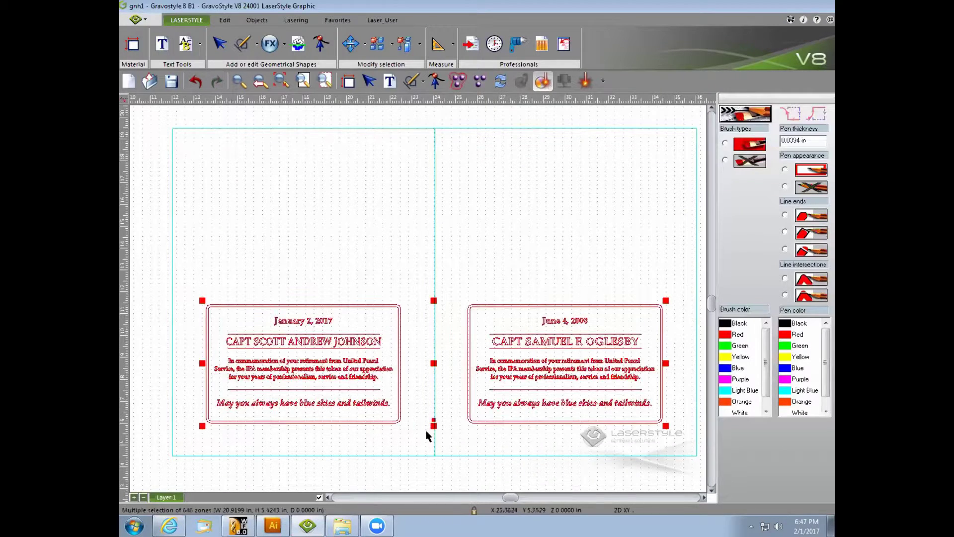
{"action": "left_click", "coordinate": [376, 349], "text": "shift"}
{"action": "left_click", "coordinate": [364, 391], "text": "shift"}
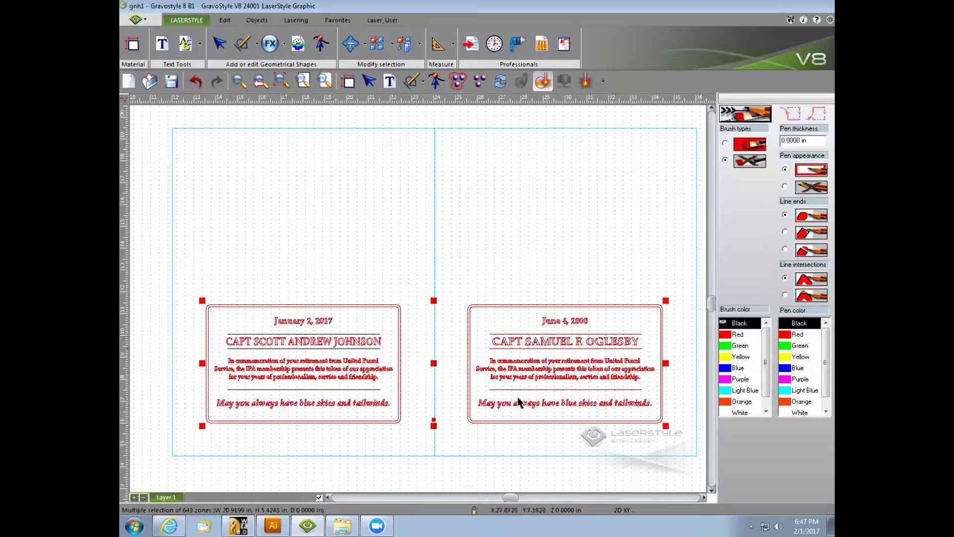
{"action": "left_click", "coordinate": [519, 390], "text": "shift"}
{"action": "left_click", "coordinate": [519, 349], "text": "shift"}
{"action": "left_click", "coordinate": [521, 334], "text": "shift"}
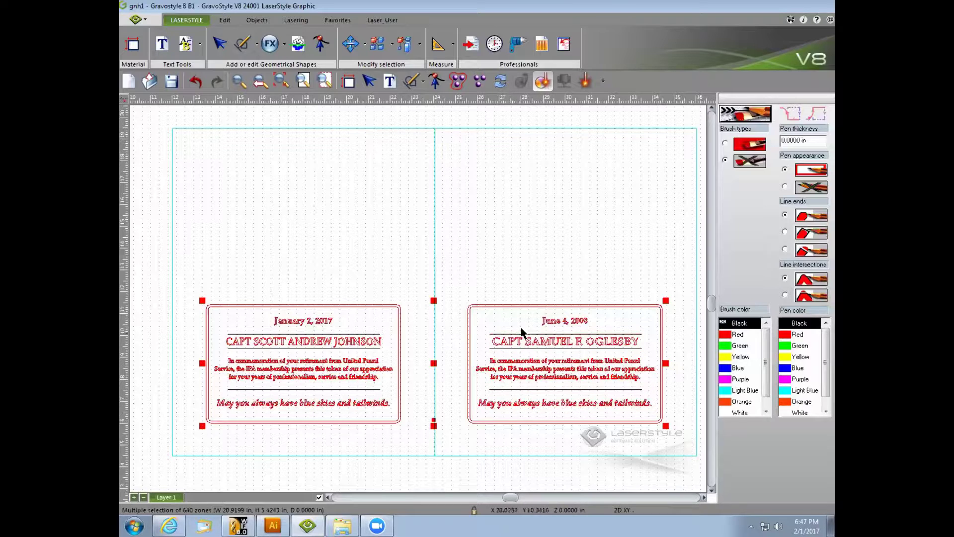
Group the selected plaque artwork and fill it solid Green.
{"action": "left_click", "coordinate": [458, 85]}
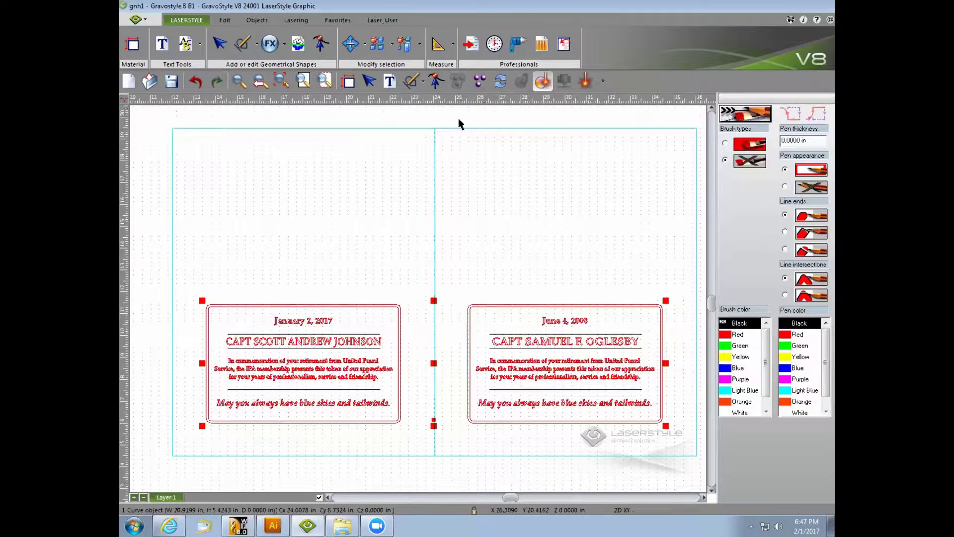
{"action": "left_click", "coordinate": [729, 347]}
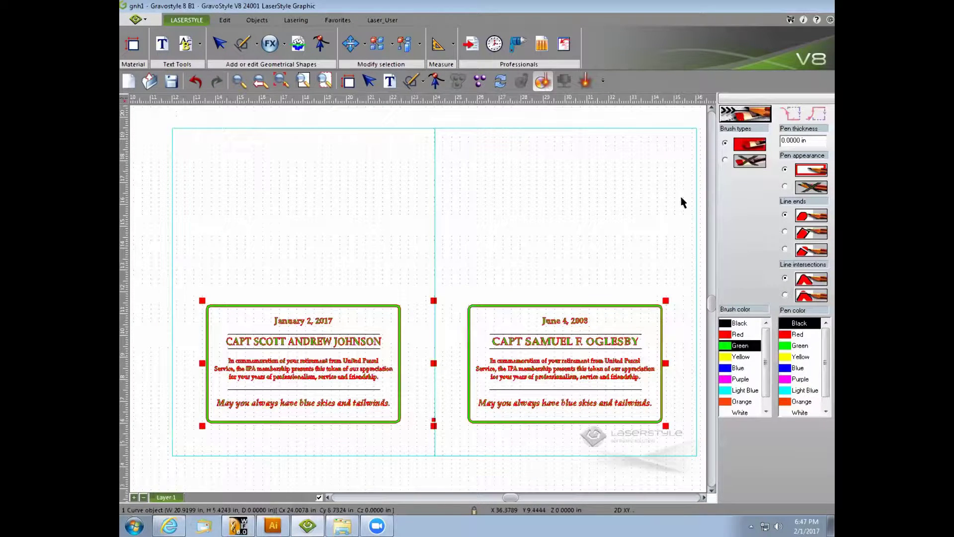
{"action": "left_click", "coordinate": [481, 232]}
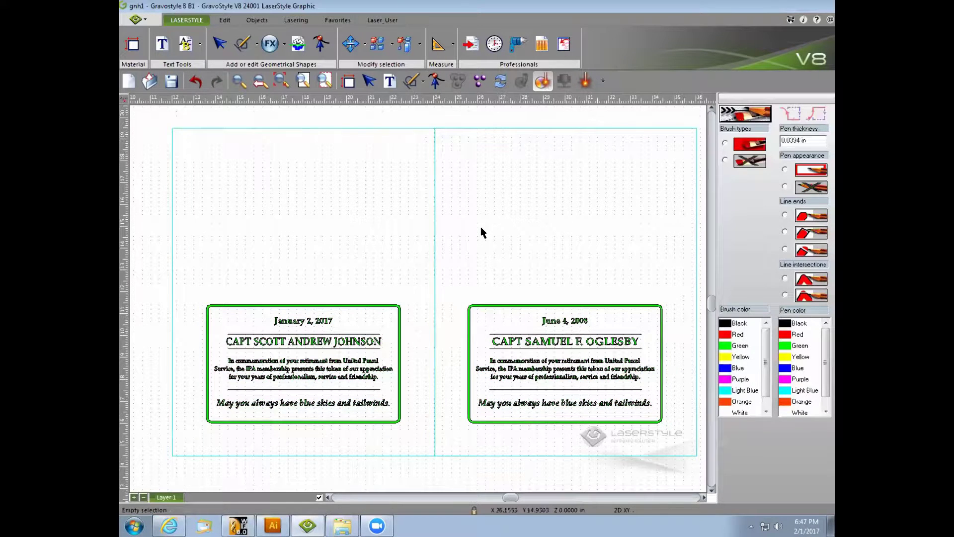
{"action": "left_click", "coordinate": [512, 341]}
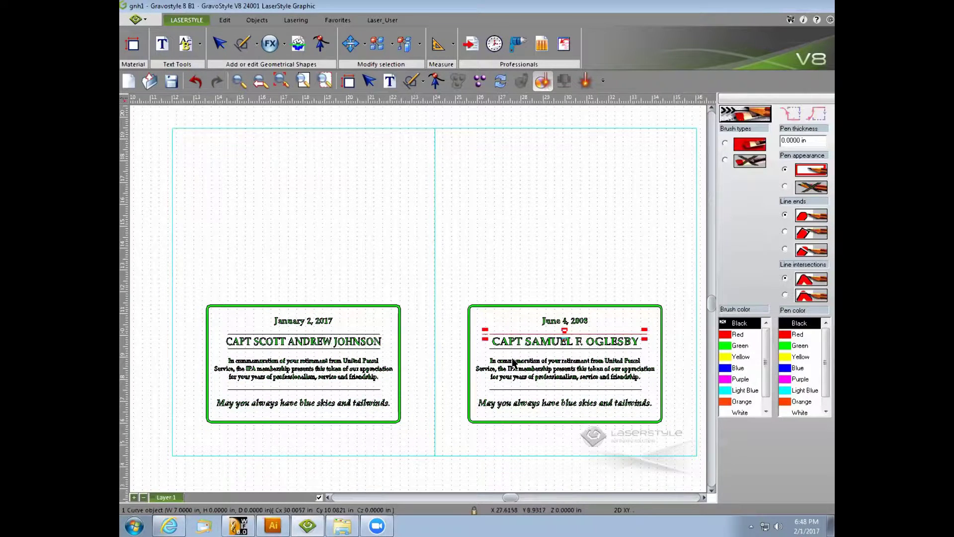
Select the remaining divider lines on both plaques and make their outline Black.
{"action": "left_click", "coordinate": [511, 390], "text": "shift"}
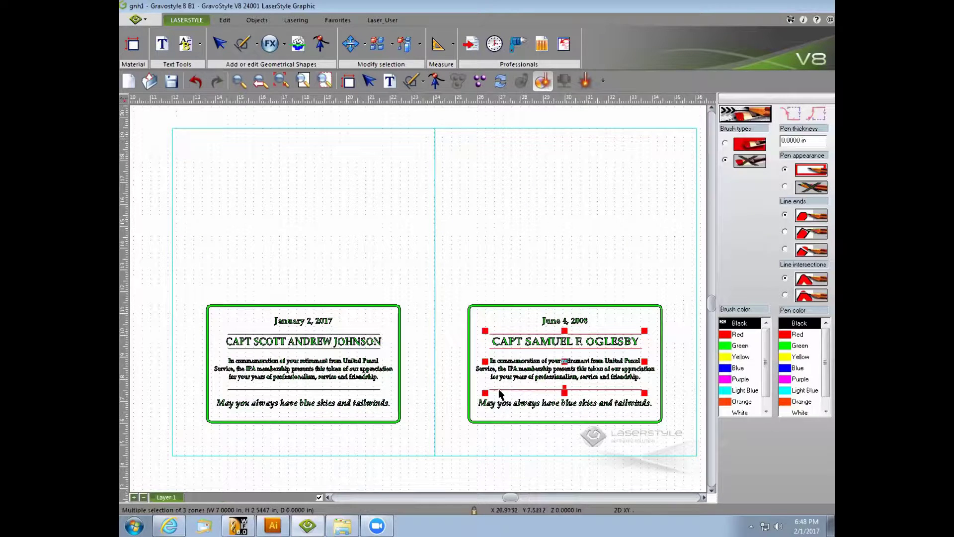
{"action": "left_click", "coordinate": [370, 391], "text": "shift"}
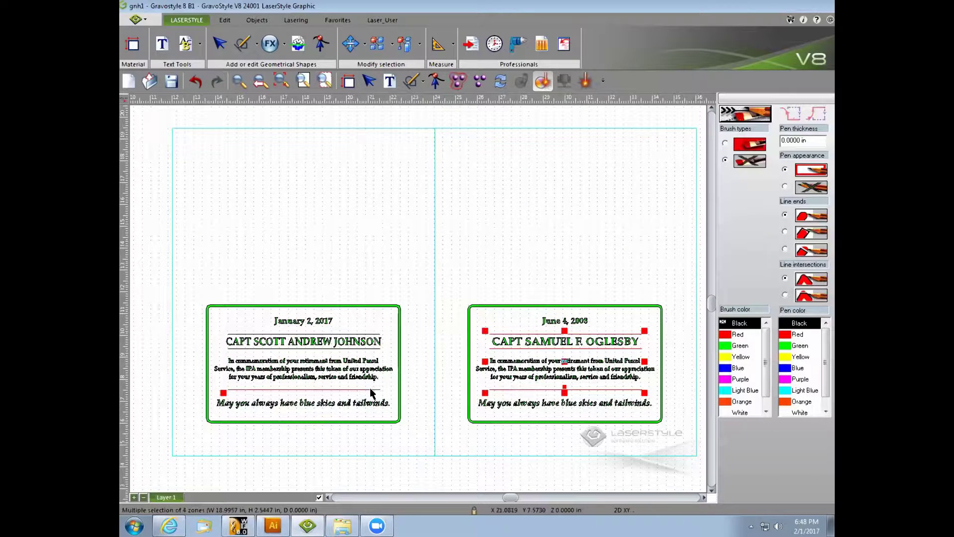
{"action": "left_click", "coordinate": [355, 348], "text": "shift"}
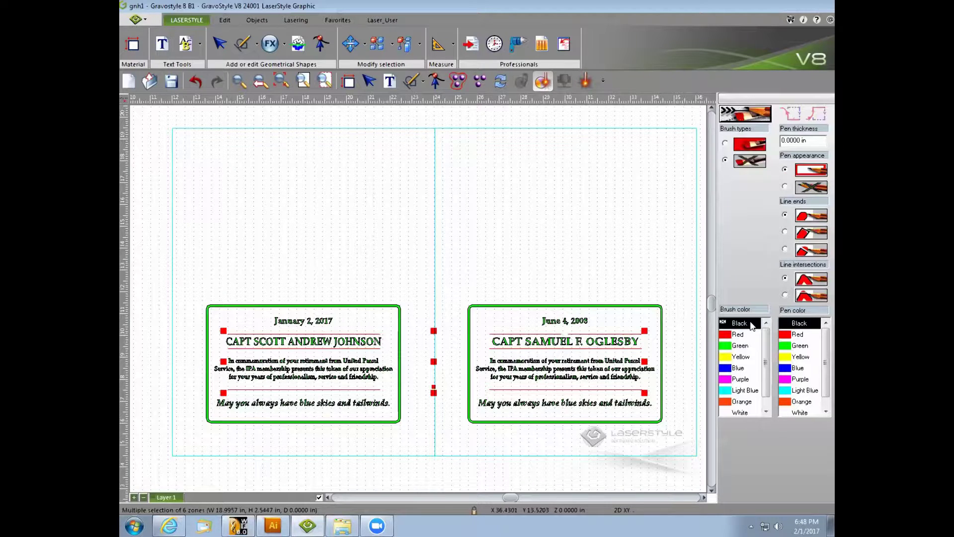
{"action": "left_click", "coordinate": [797, 323]}
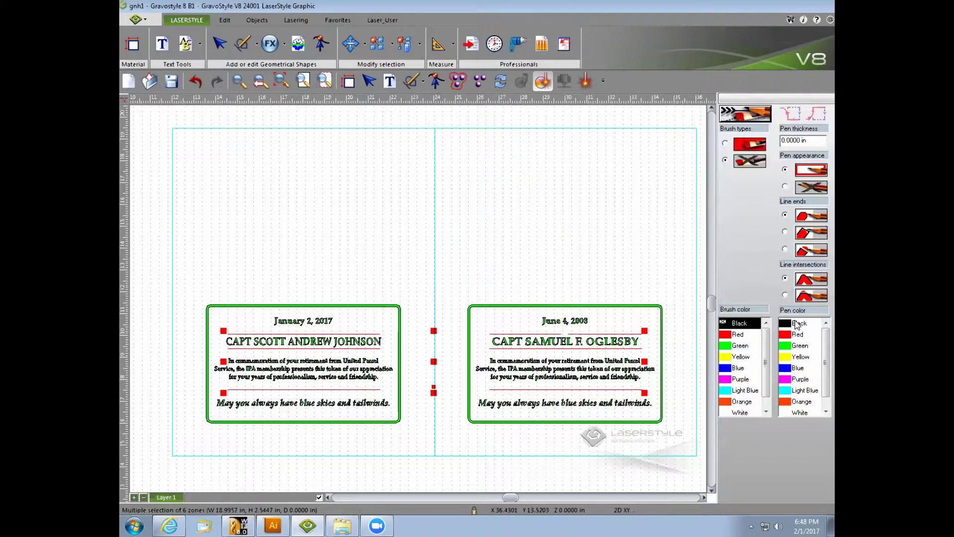
Enter a new pen thickness for the divider lines and deselect to check them.
{"action": "double_click", "coordinate": [793, 141]}
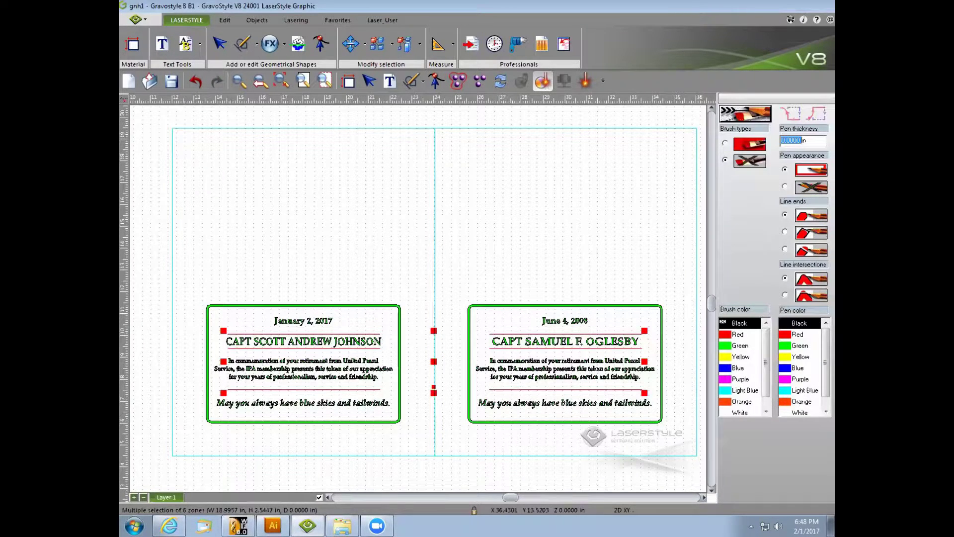
{"action": "type", "text": "0."}
{"action": "key", "text": "Return"}
{"action": "left_click", "coordinate": [640, 209]}
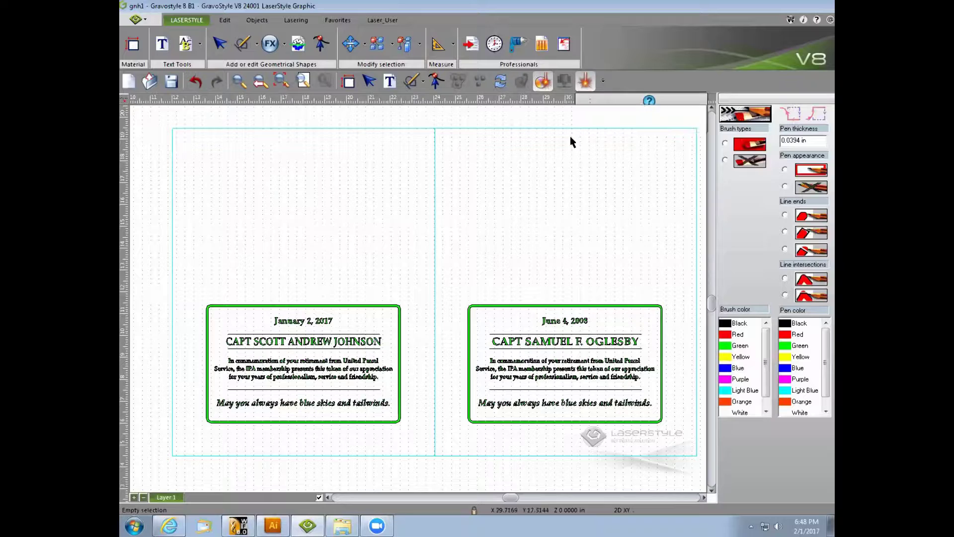
In the laser output settings, set light blue to None and green and black to Raster.
{"action": "left_click", "coordinate": [588, 81]}
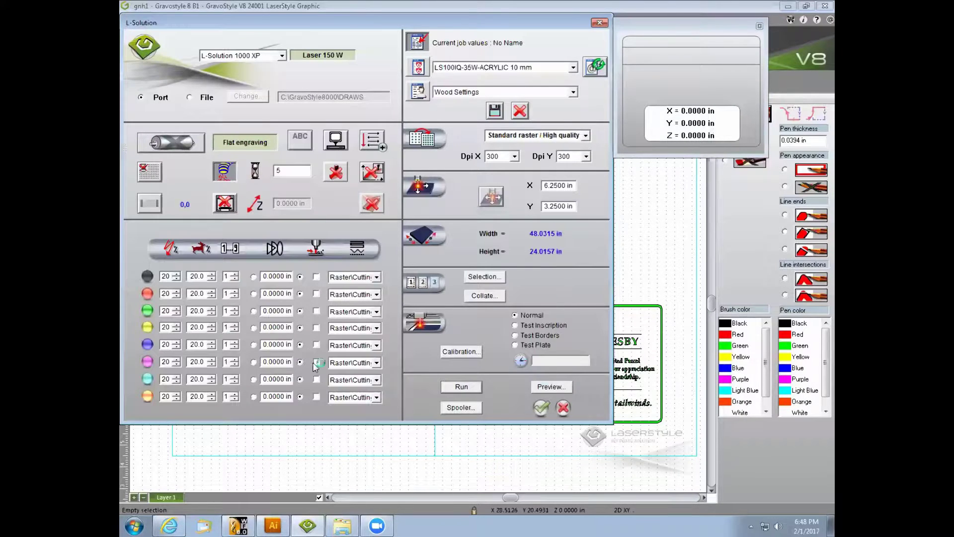
{"action": "left_click", "coordinate": [376, 397]}
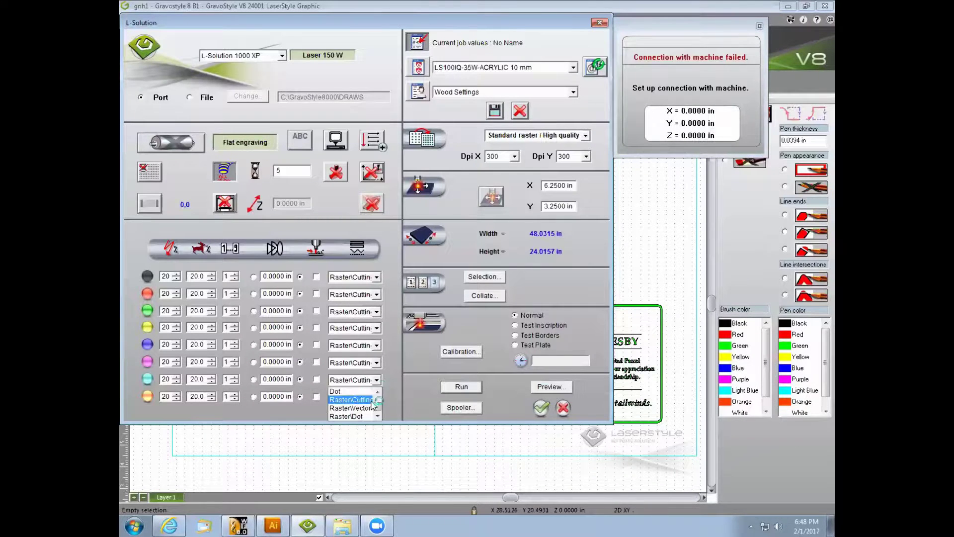
{"action": "scroll", "coordinate": [373, 405], "scroll_direction": "up", "scroll_amount": 2}
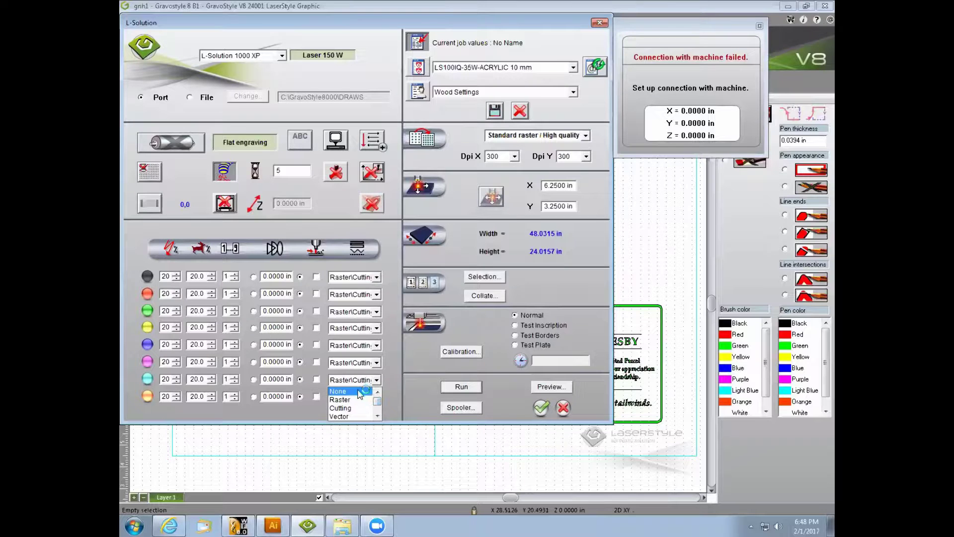
{"action": "left_click", "coordinate": [361, 392]}
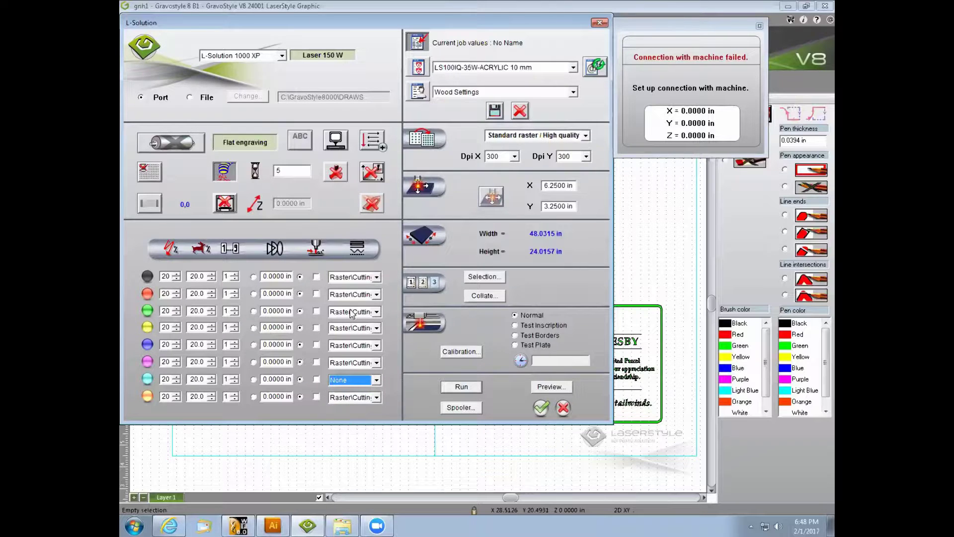
{"action": "left_click", "coordinate": [377, 312]}
{"action": "scroll", "coordinate": [379, 333], "scroll_direction": "up", "scroll_amount": 2}
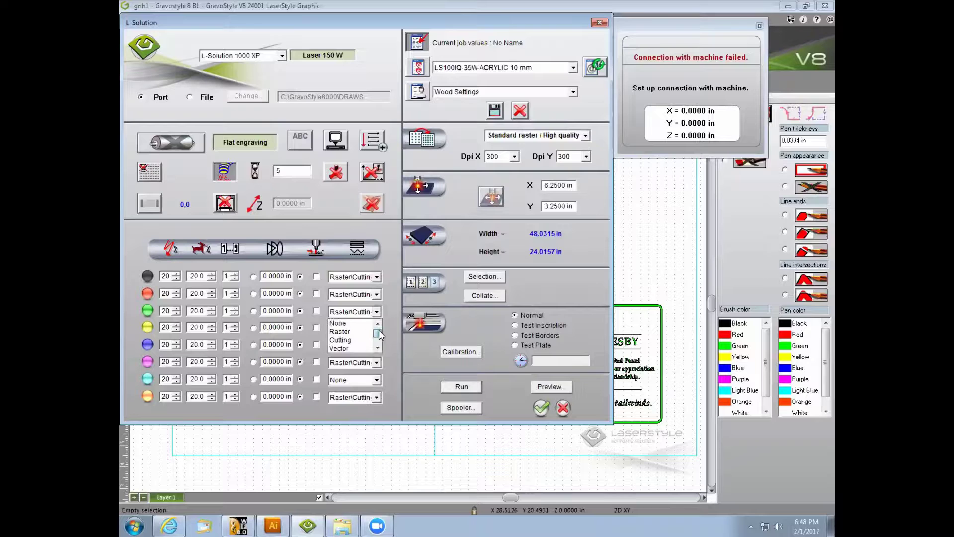
{"action": "left_click", "coordinate": [348, 331]}
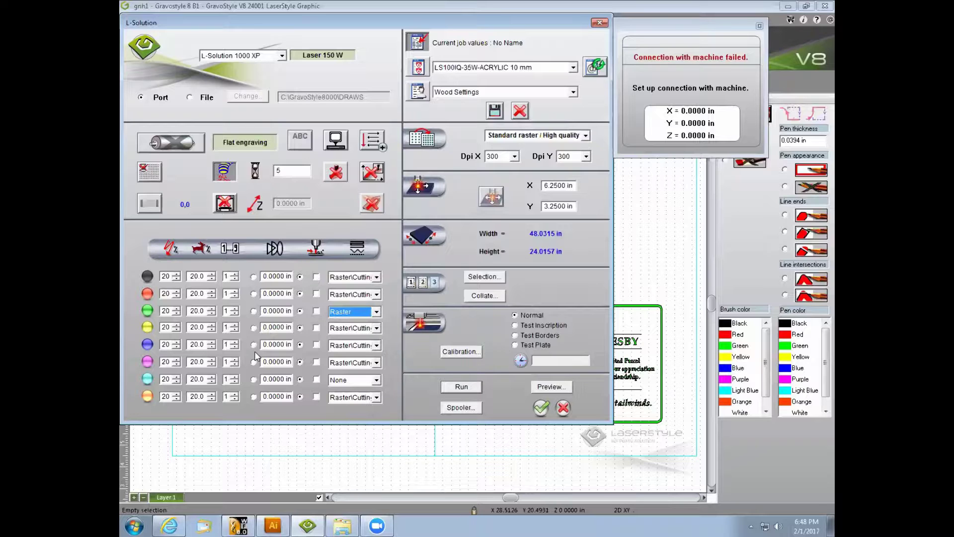
{"action": "left_click", "coordinate": [377, 277]}
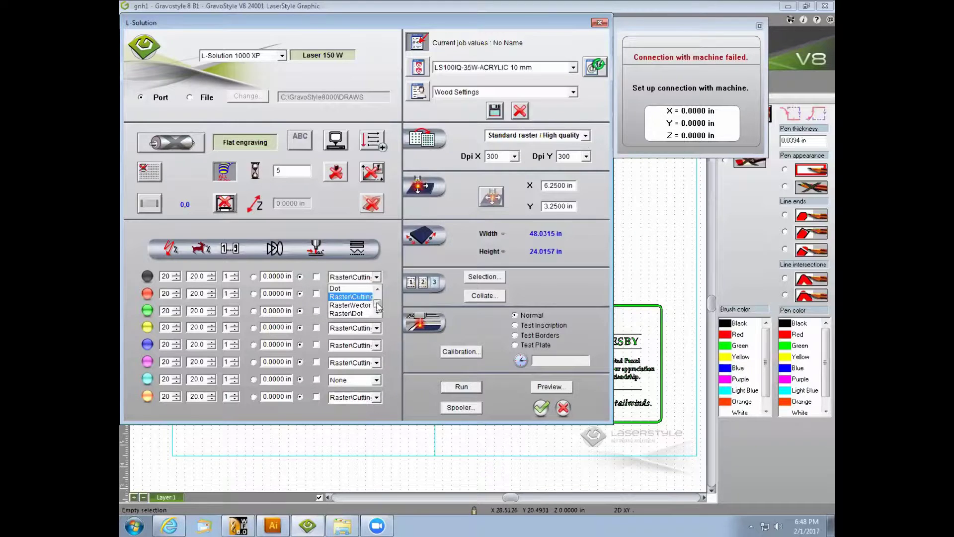
{"action": "scroll", "coordinate": [377, 308], "scroll_direction": "up", "scroll_amount": 1}
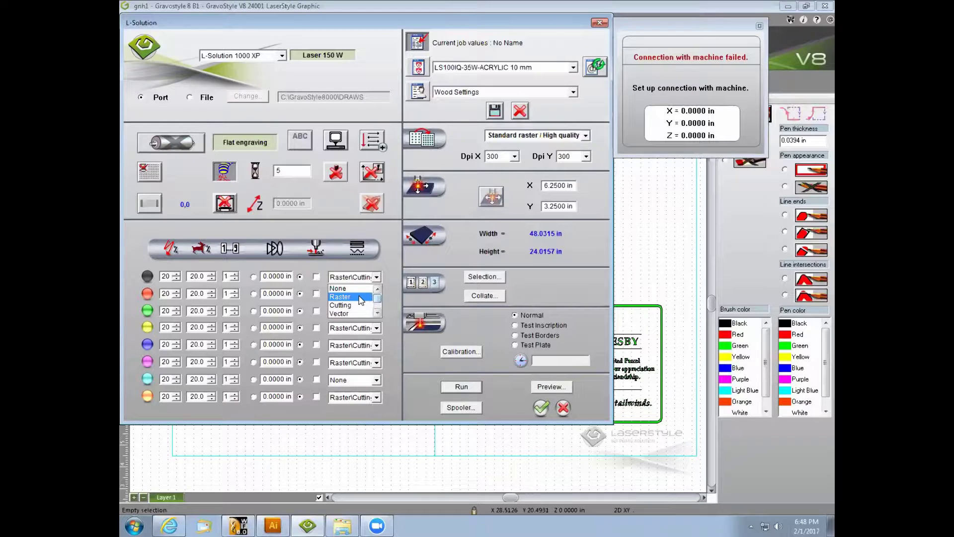
{"action": "left_click", "coordinate": [361, 297]}
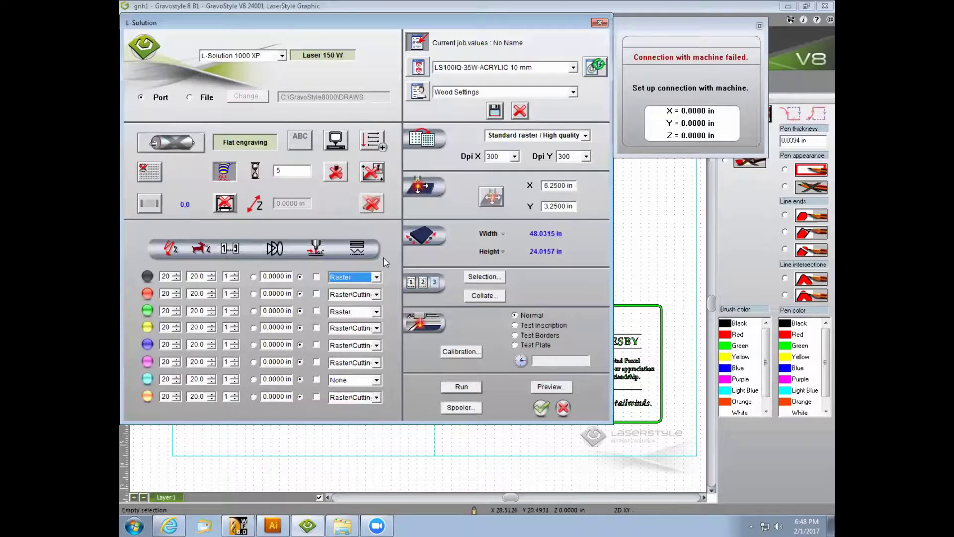
Turn on the laser positioning setting and generate the marking preview.
{"action": "left_click", "coordinate": [150, 170]}
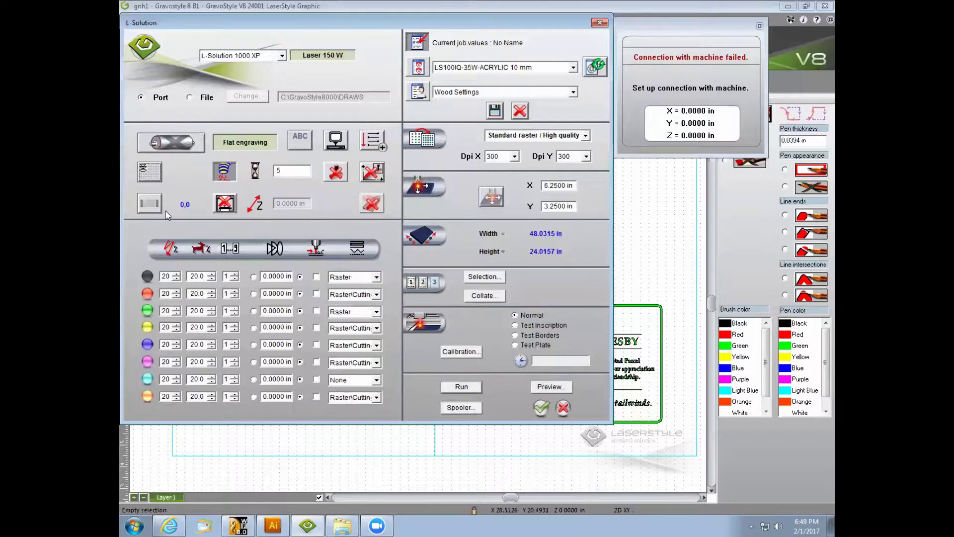
{"action": "left_click", "coordinate": [375, 204]}
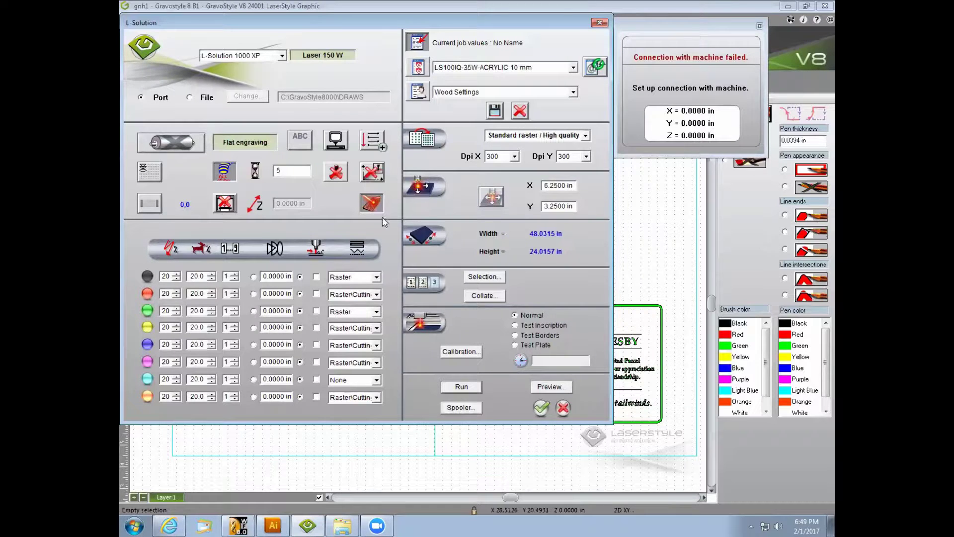
{"action": "left_click", "coordinate": [549, 390]}
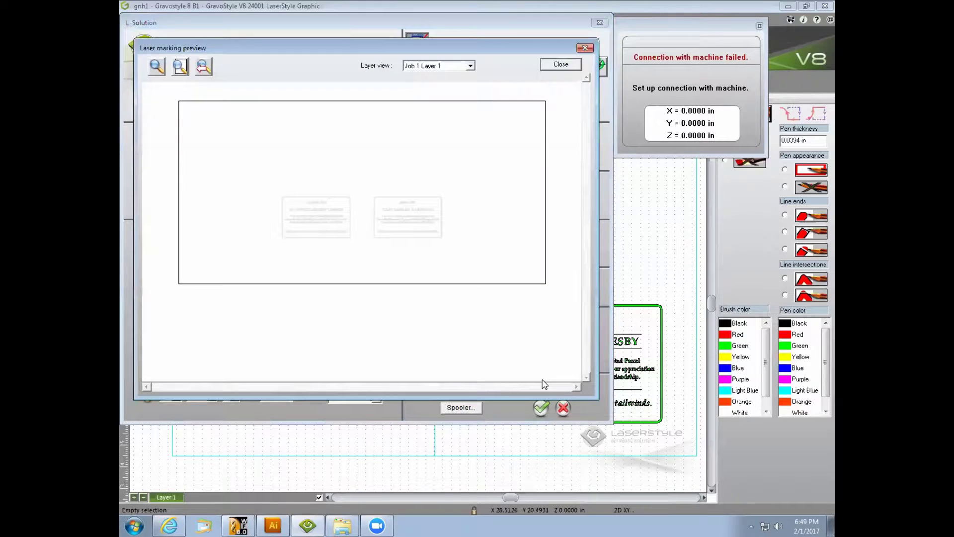
Zoom the marking preview in on the left plaque, then close the preview.
{"action": "left_click", "coordinate": [179, 71]}
{"action": "left_click", "coordinate": [160, 70]}
{"action": "left_click_drag", "start_coordinate": [277, 185], "coordinate": [357, 240]}
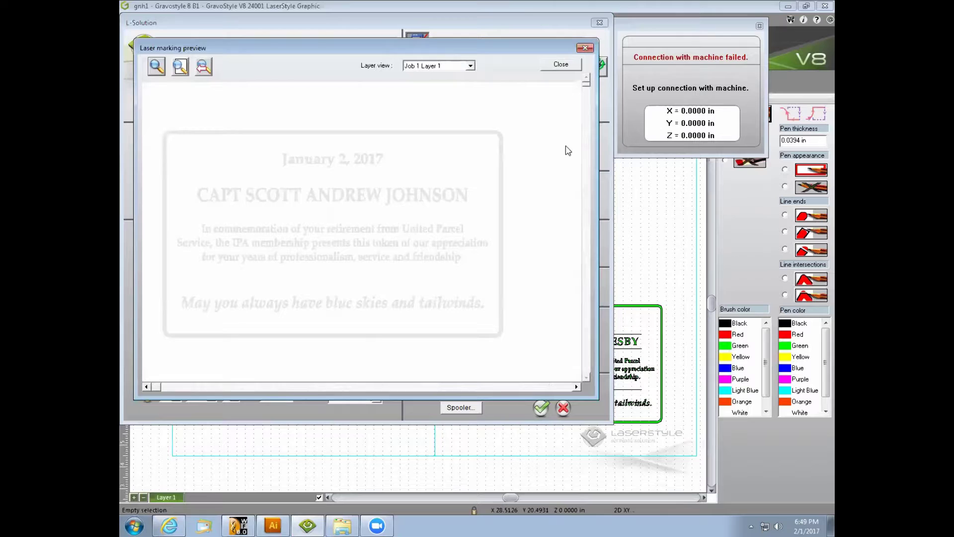
{"action": "left_click", "coordinate": [560, 65]}
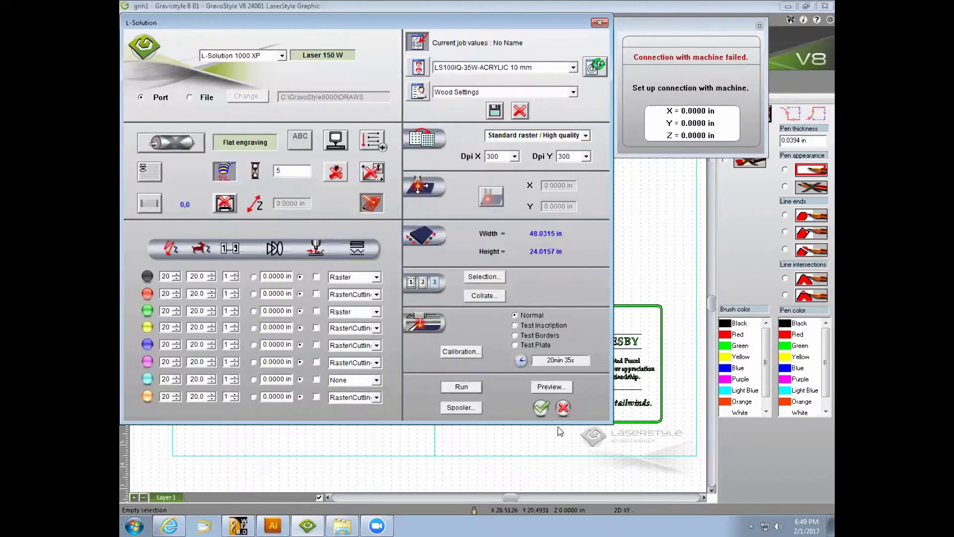
Cancel the laser settings, select all six divider lines and set their pen thickness to 0.010 in.
{"action": "left_click", "coordinate": [563, 407]}
{"action": "left_click", "coordinate": [367, 336]}
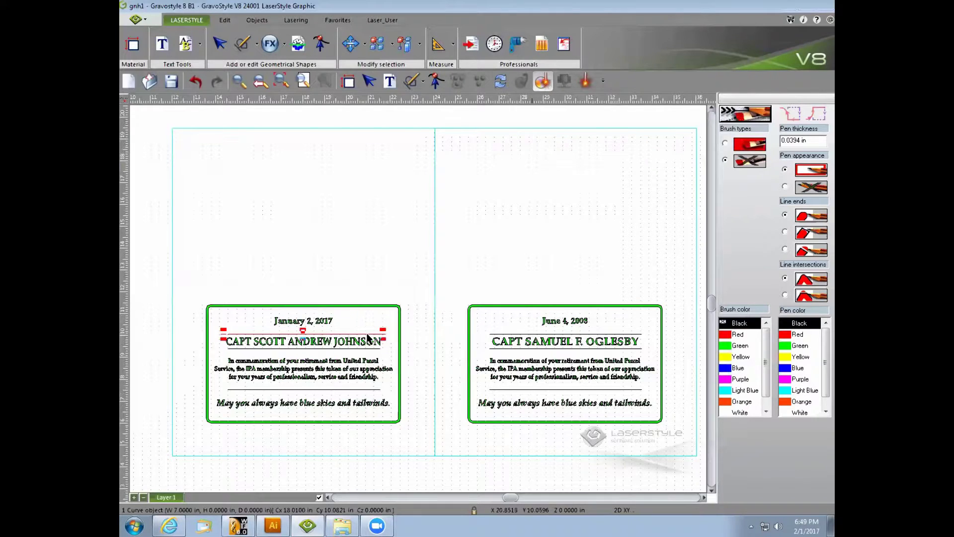
{"action": "left_click", "coordinate": [367, 348], "text": "shift"}
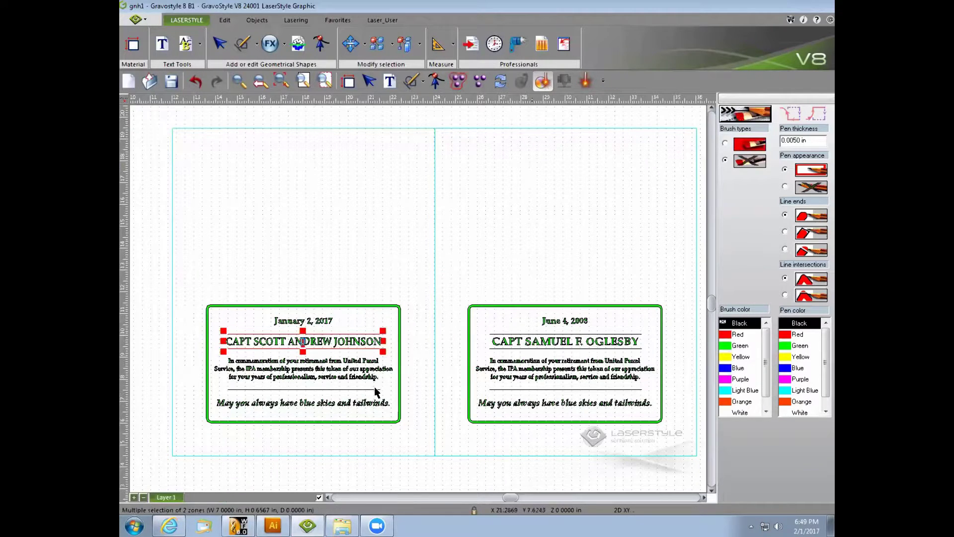
{"action": "left_click", "coordinate": [376, 392], "text": "shift"}
{"action": "left_click", "coordinate": [532, 342], "text": "shift"}
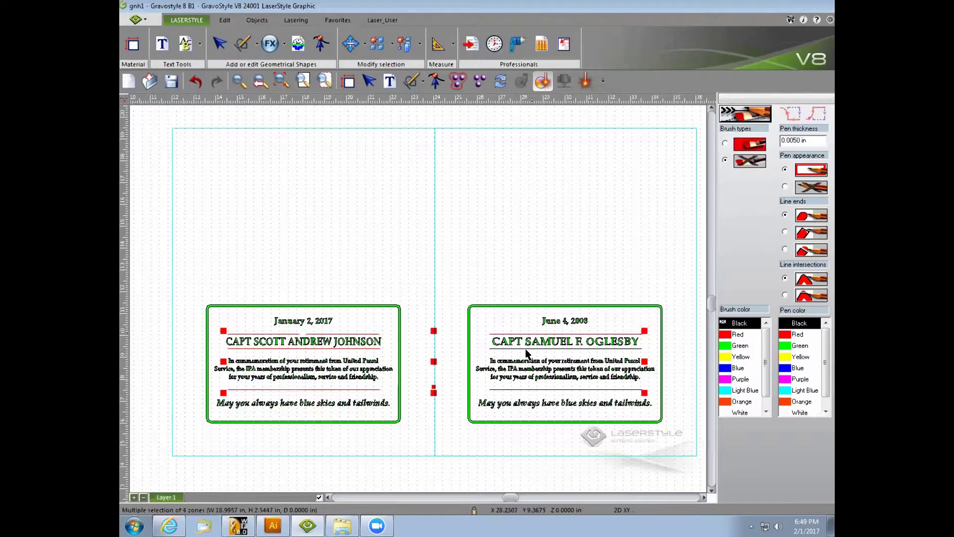
{"action": "left_click", "coordinate": [527, 349], "text": "shift"}
{"action": "left_click", "coordinate": [529, 391], "text": "shift"}
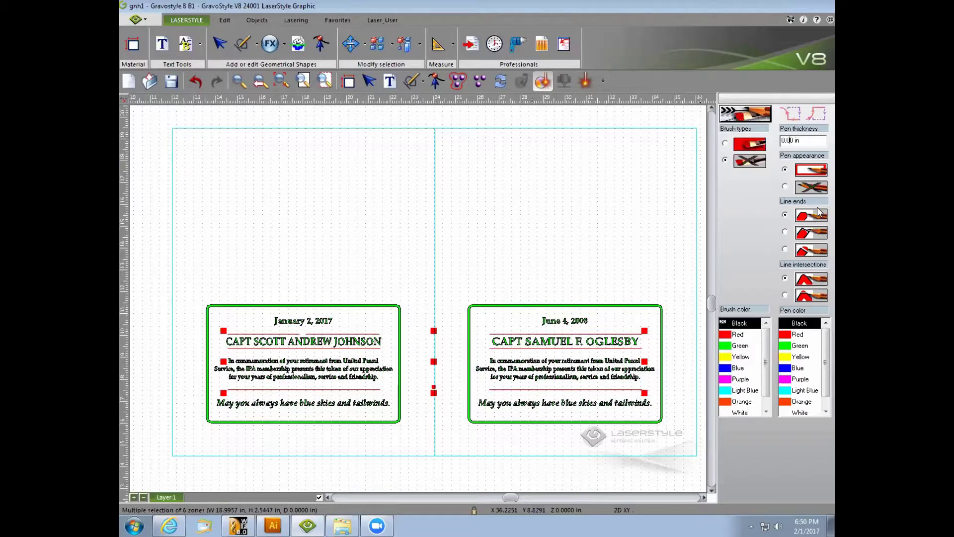
{"action": "type", "text": "1"}
{"action": "left_click", "coordinate": [530, 241]}
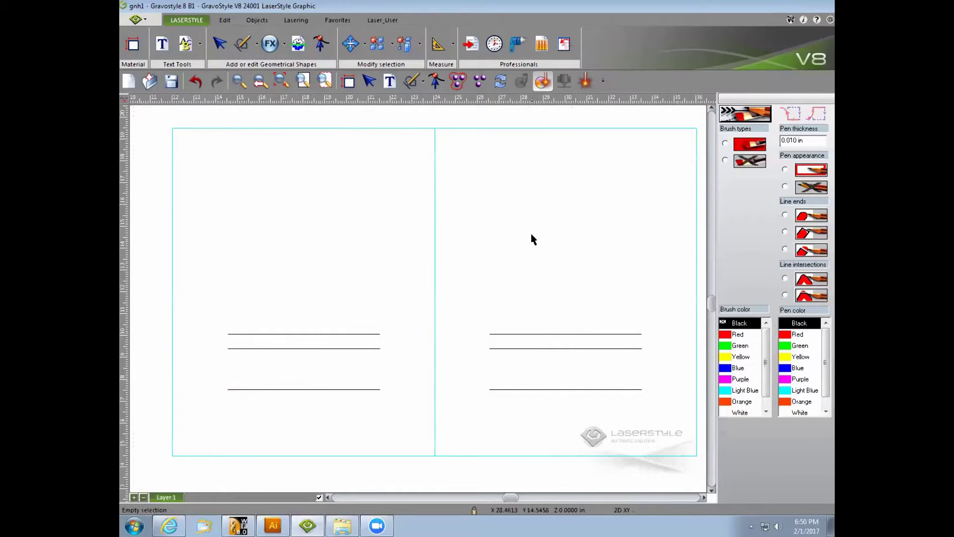
Preview the laser job and zoom in on the left plaque's date, name, tribute text and dividers.
{"action": "left_click", "coordinate": [585, 83]}
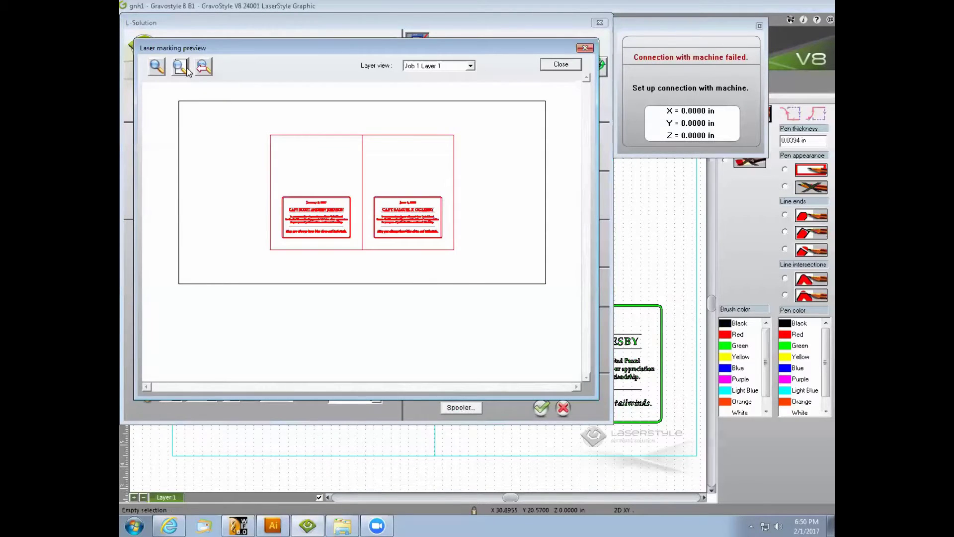
{"action": "left_click", "coordinate": [158, 68]}
{"action": "left_click_drag", "start_coordinate": [272, 190], "coordinate": [359, 248]}
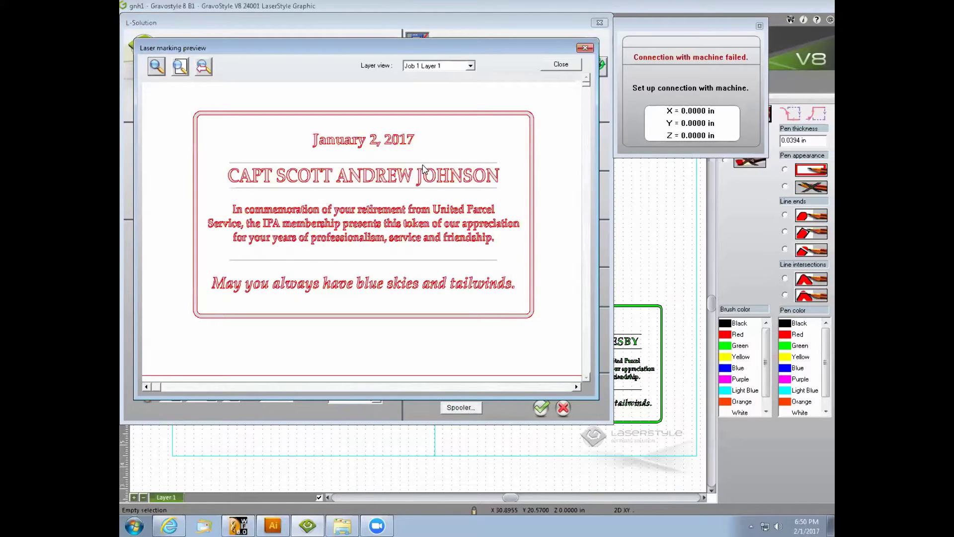